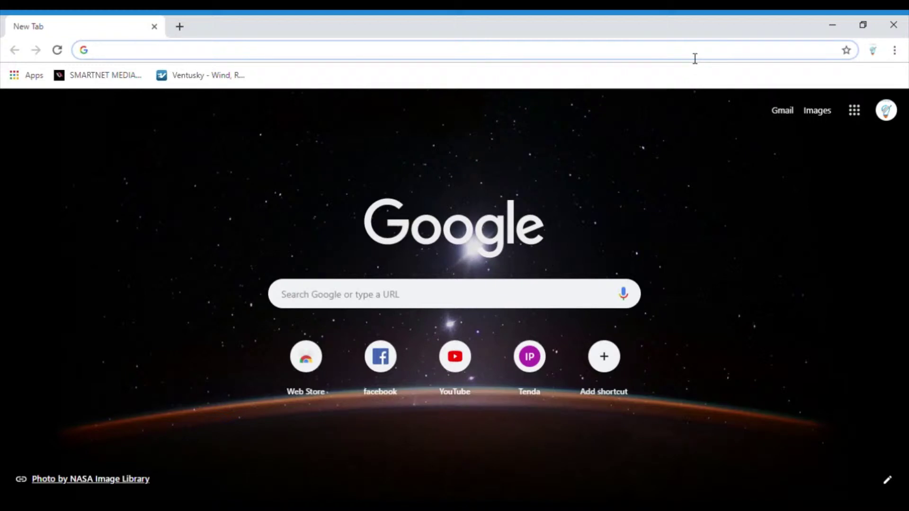
Open hatchful.shopify.com and start creating a new logo.
type("ha")
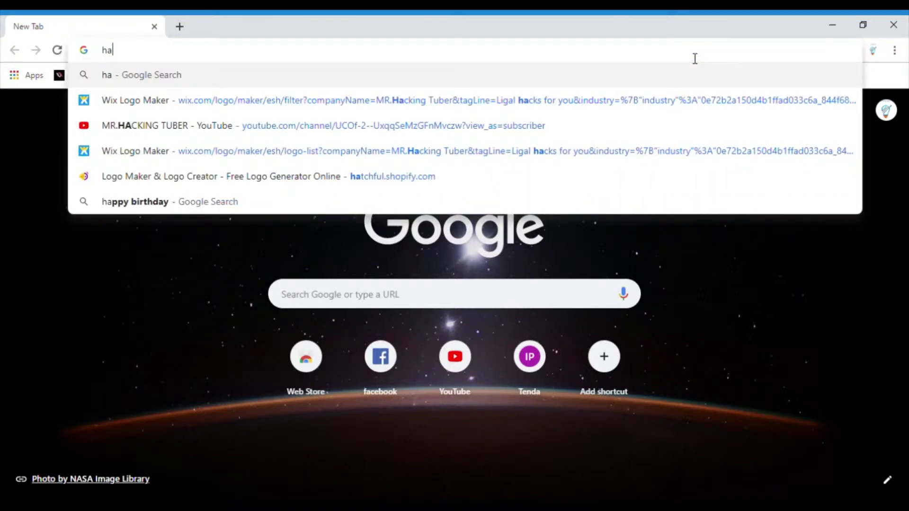
type("tc")
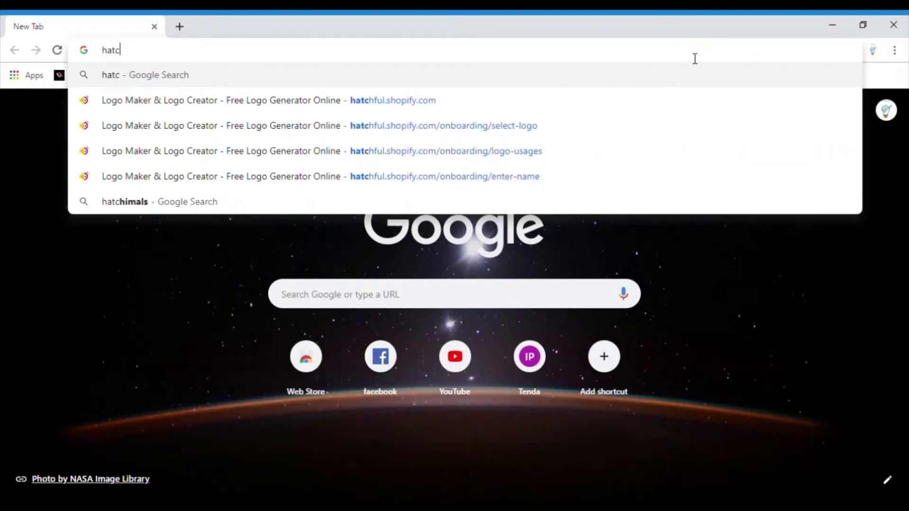
type("h")
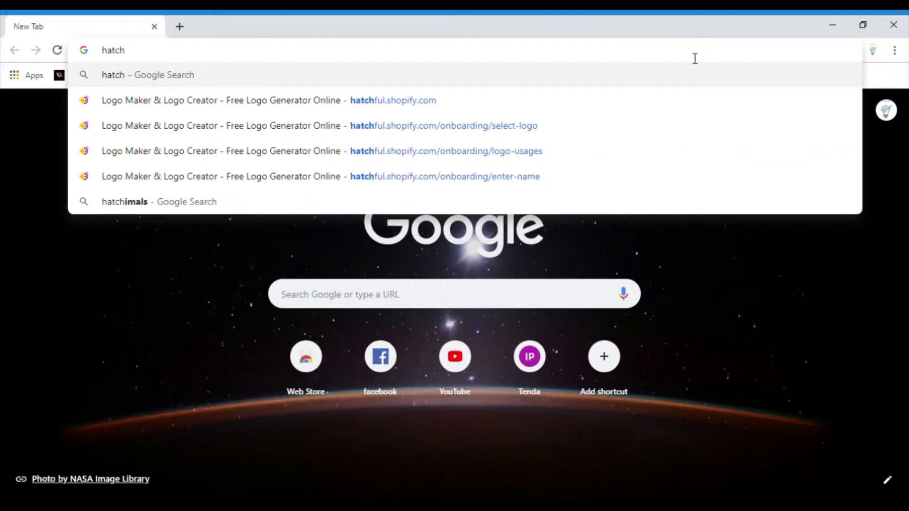
type("fu")
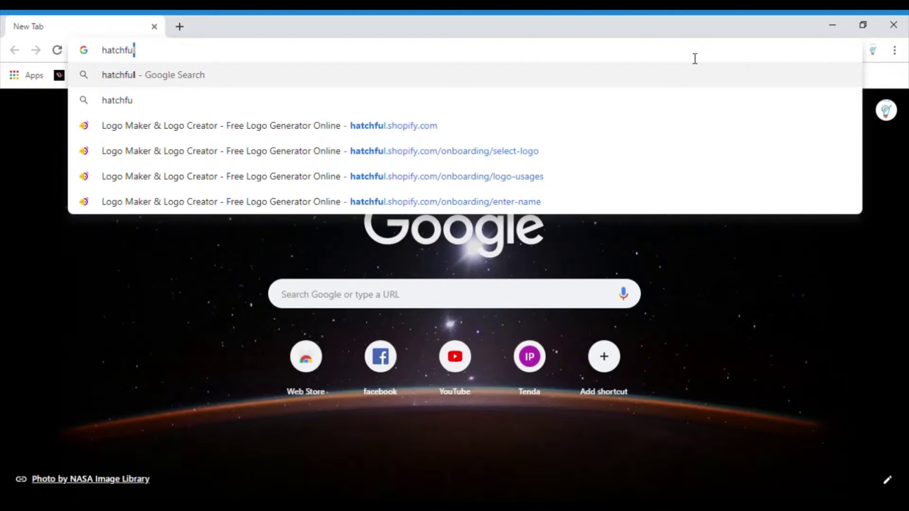
type("l")
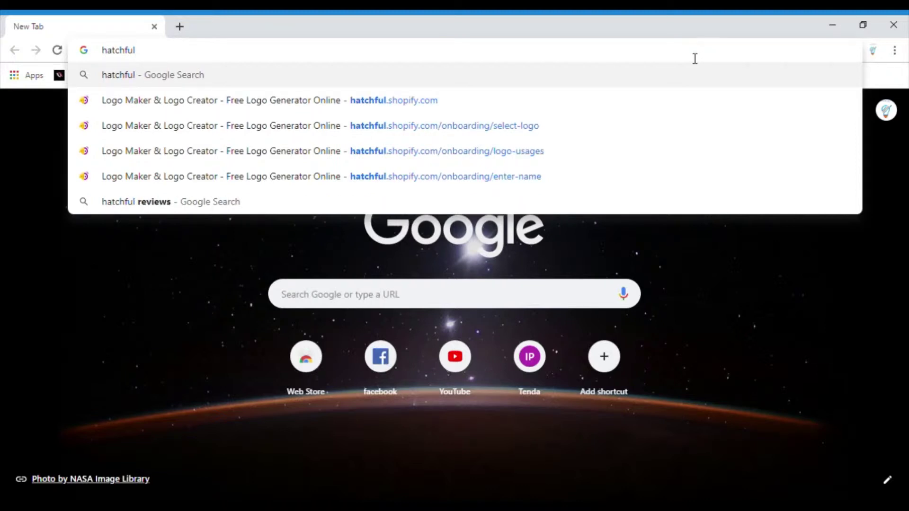
type(".shop")
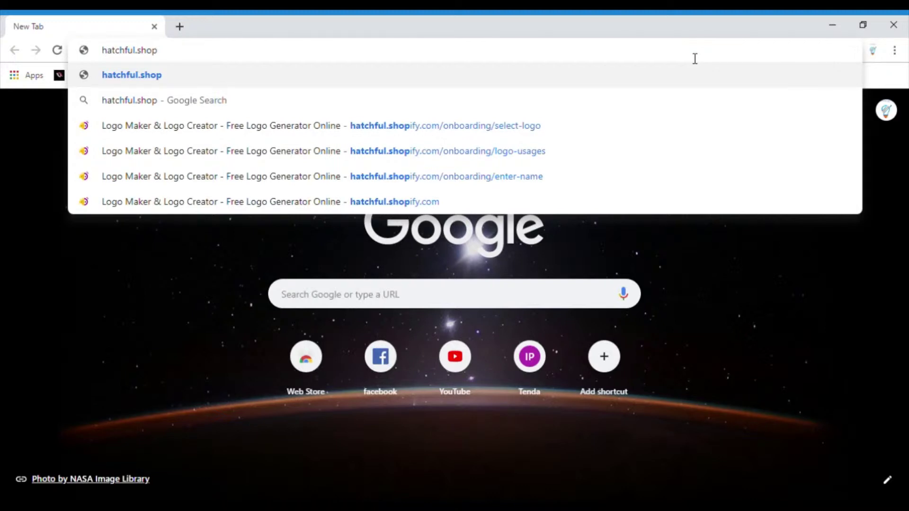
type("i")
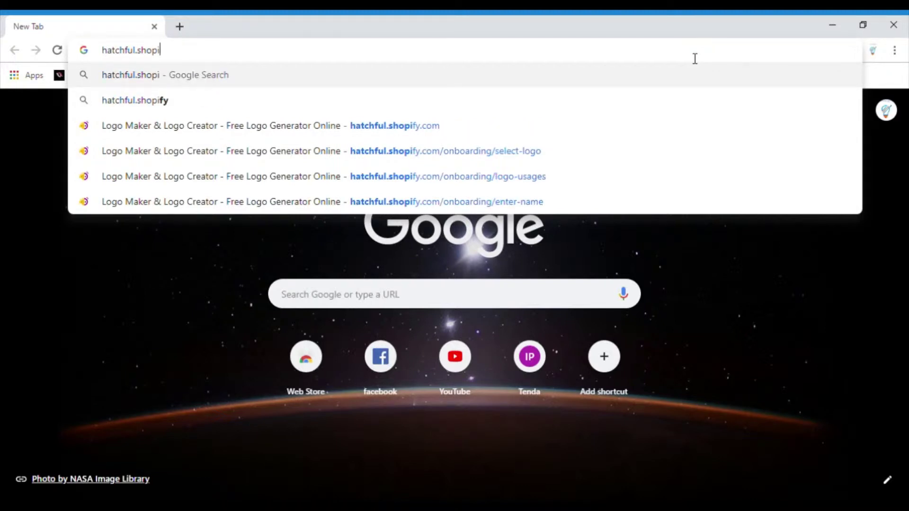
type("fy")
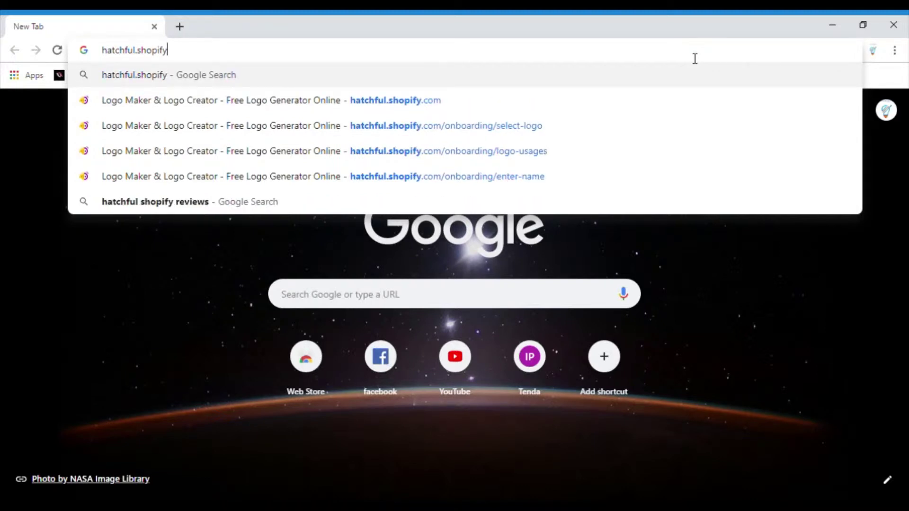
type(".com")
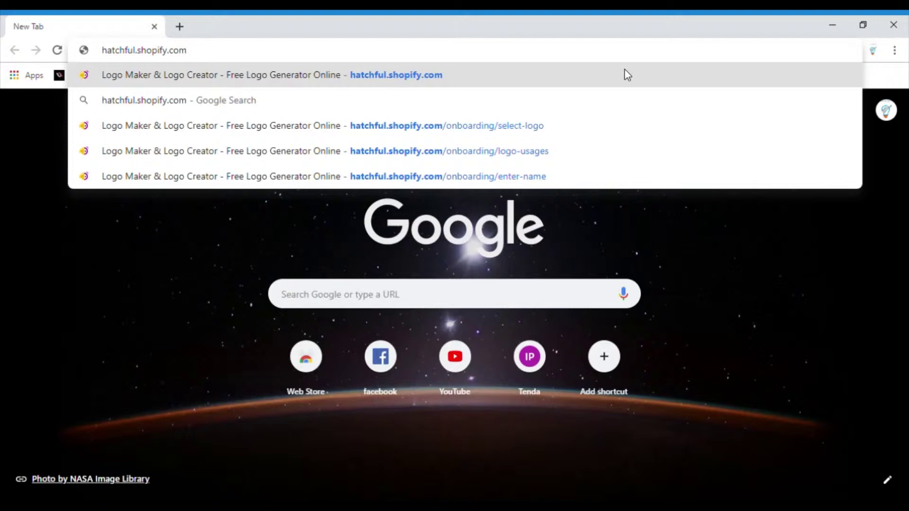
left_click(587, 74)
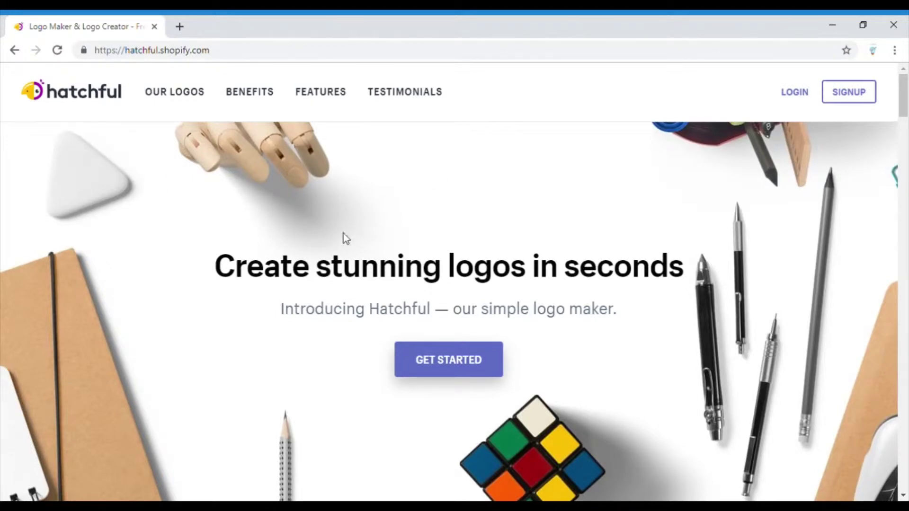
scroll(360, 241, "down", 3)
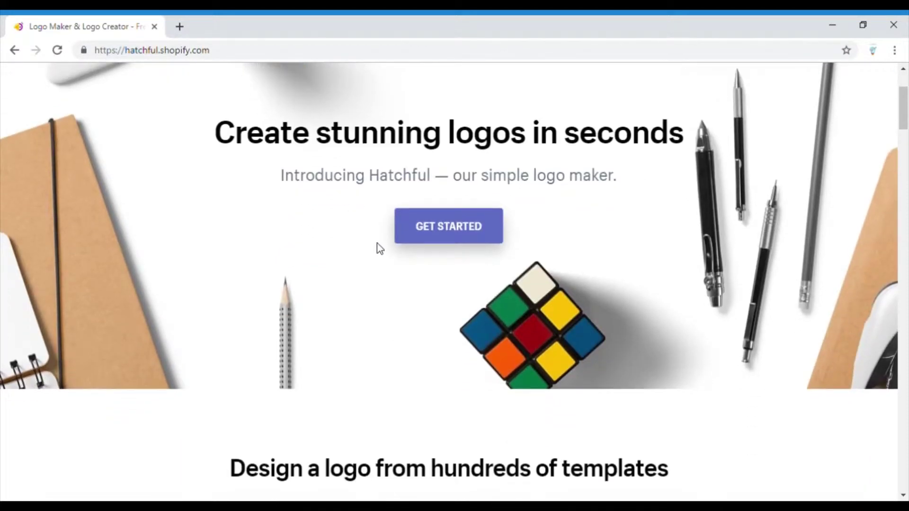
left_click(444, 234)
Review the business categories, keep Tech as the selected one, and continue to the visual styles.
scroll(447, 273, "down", 3)
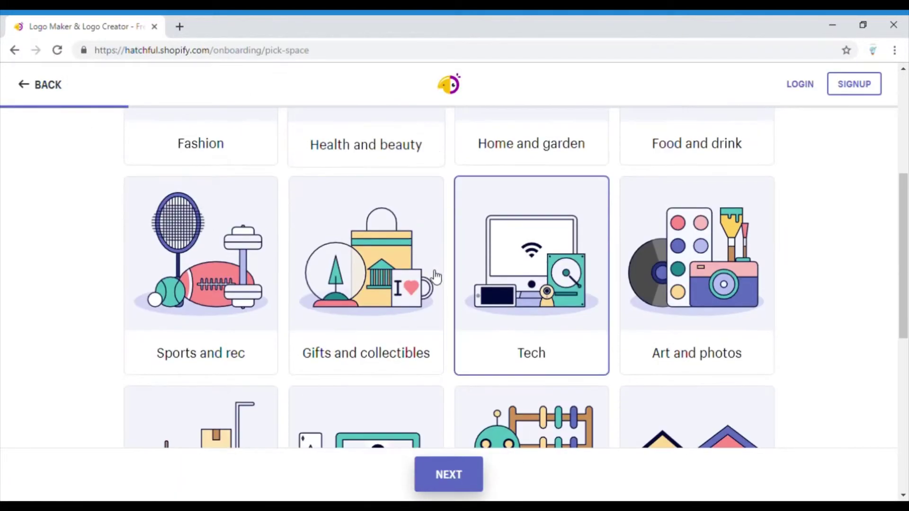
scroll(345, 270, "down", 4)
scroll(516, 328, "up", 7)
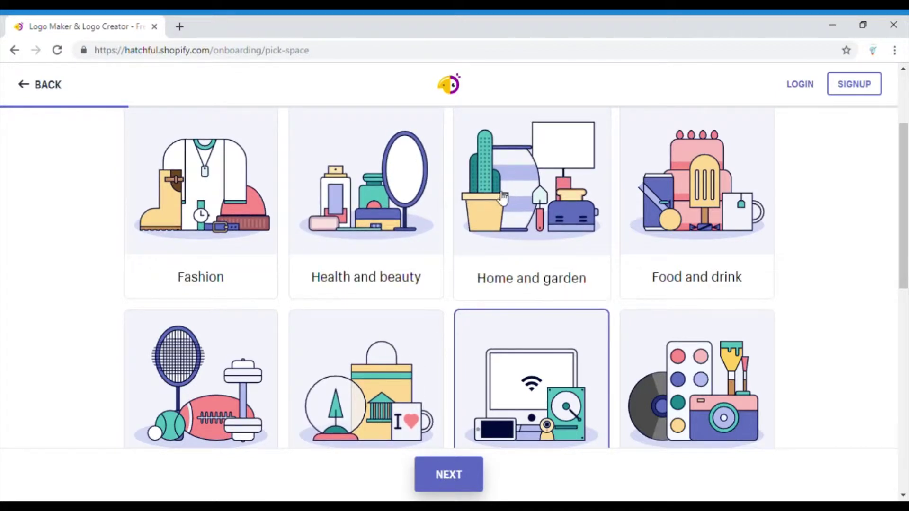
scroll(188, 331, "down", 3)
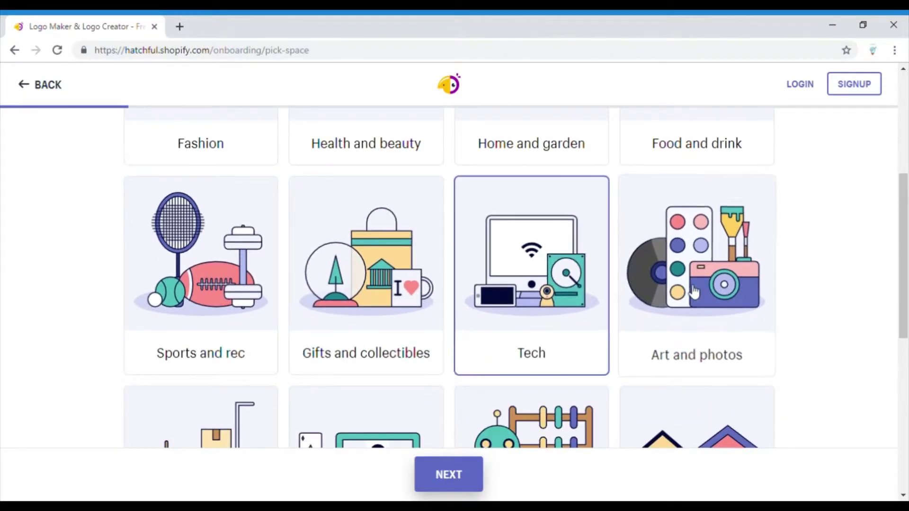
scroll(689, 293, "down", 4)
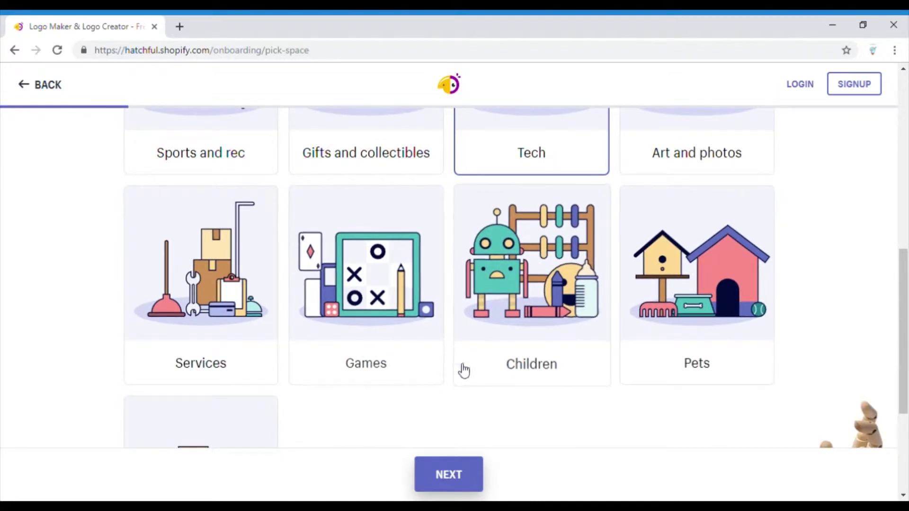
scroll(509, 407, "up", 3)
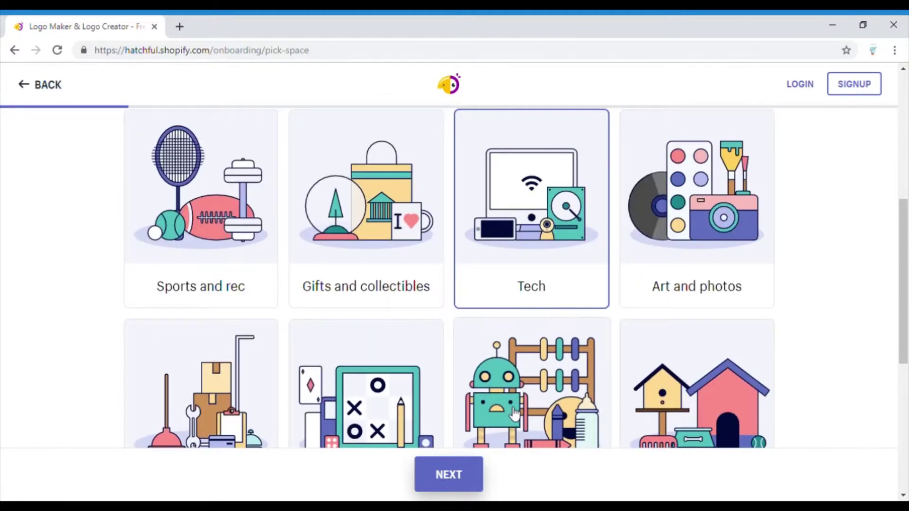
scroll(502, 408, "down", 1)
scroll(502, 408, "up", 3)
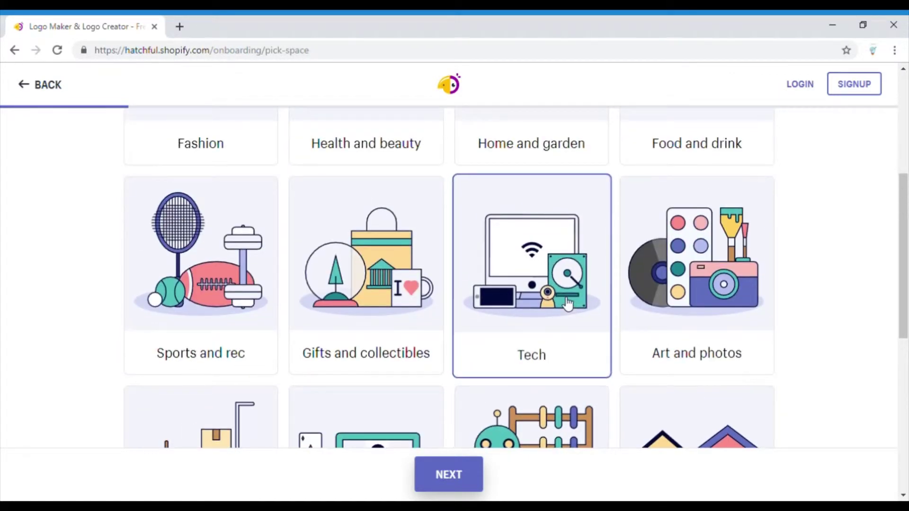
left_click(446, 487)
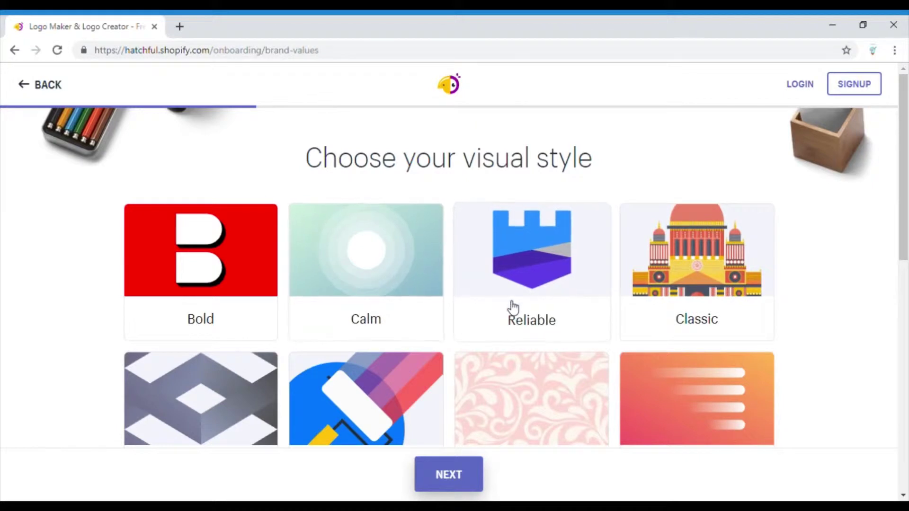
Keep Innovative, Modern and Strong as the chosen visual styles and continue to the business name.
scroll(403, 310, "down", 3)
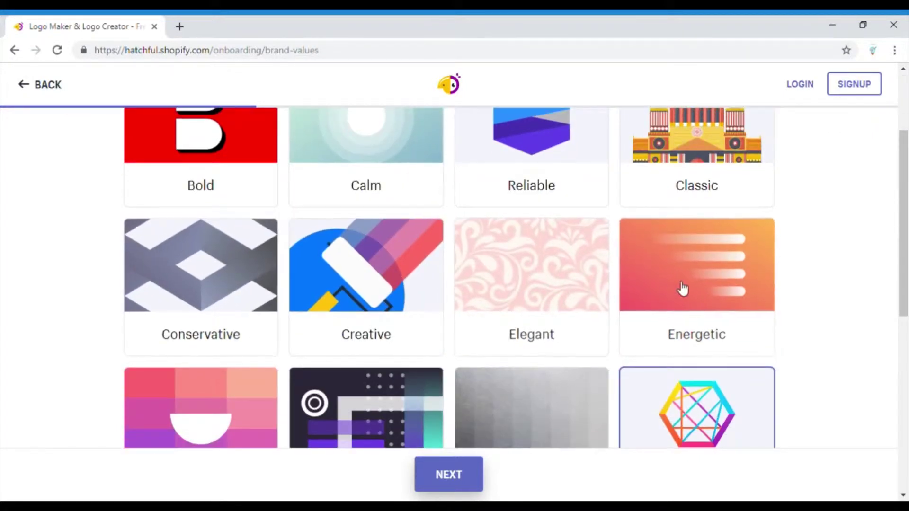
scroll(455, 282, "down", 2)
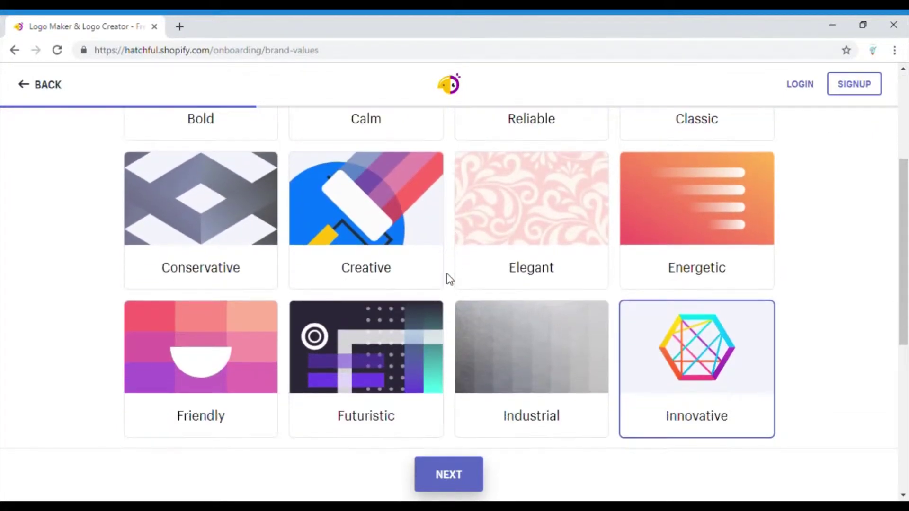
scroll(326, 350, "down", 2)
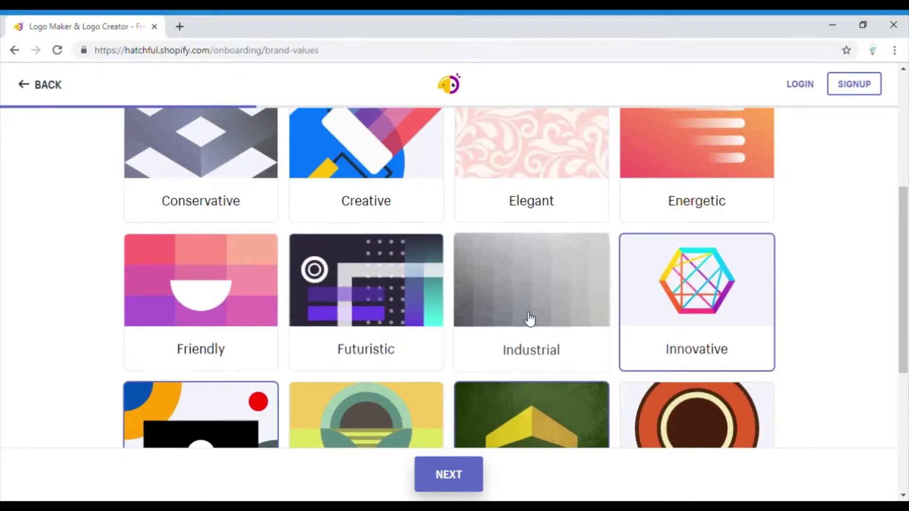
scroll(615, 312, "down", 4)
left_click(220, 349)
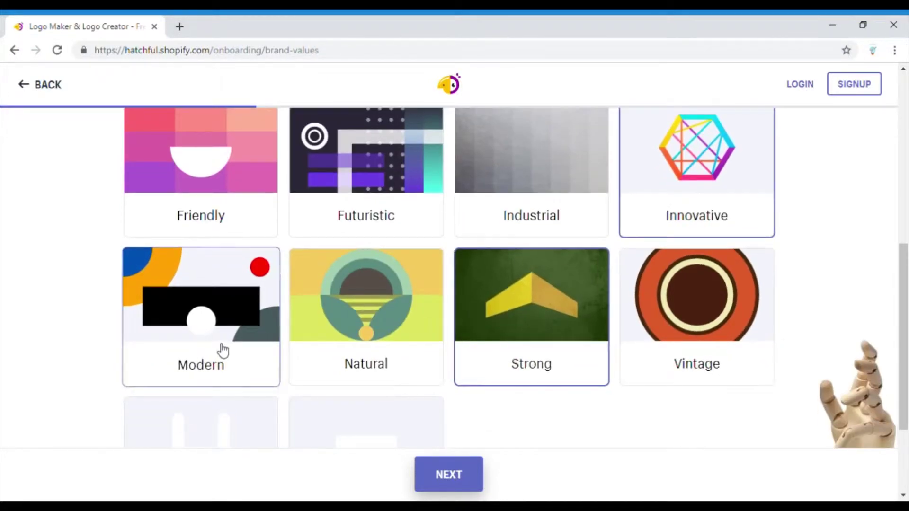
left_click(223, 350)
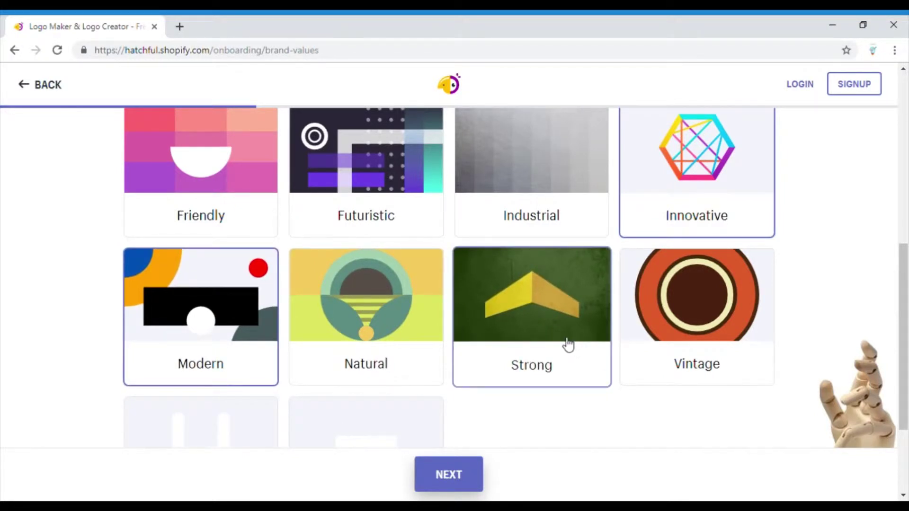
left_click(544, 365)
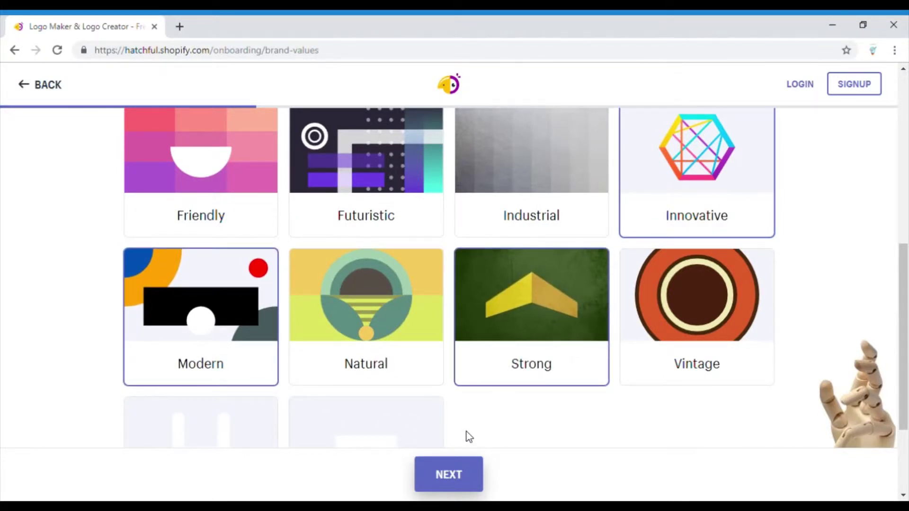
left_click(470, 481)
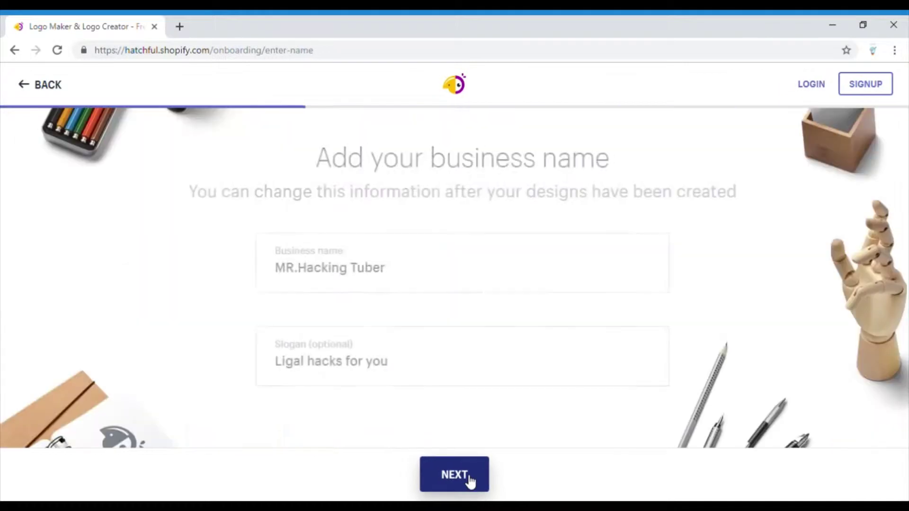
Clear the business name and enter "MR.Hacking Tuber".
left_click_drag(396, 290, 239, 319)
key("Right")
triple_click(263, 288)
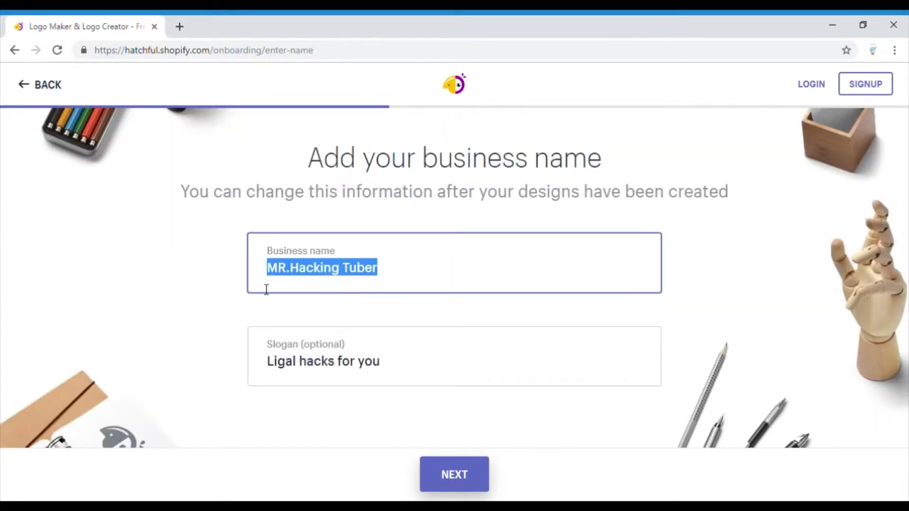
key("BackSpace")
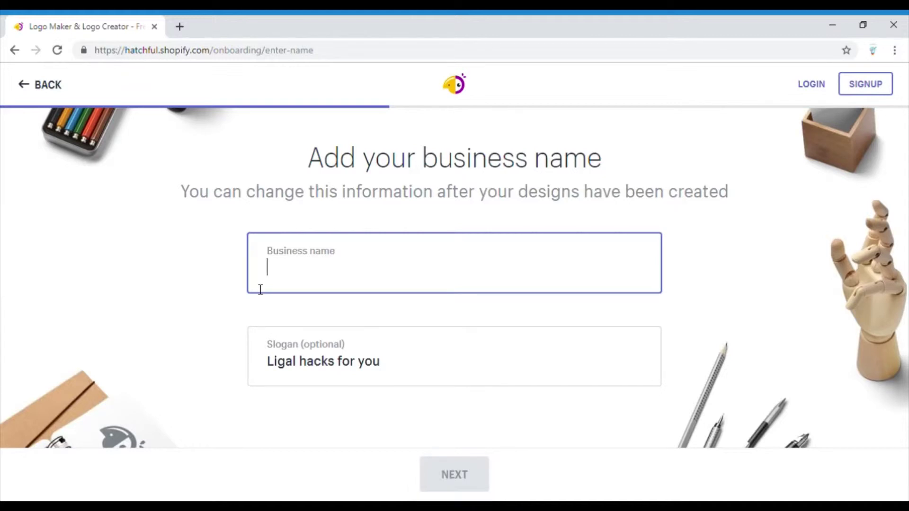
type("MR.")
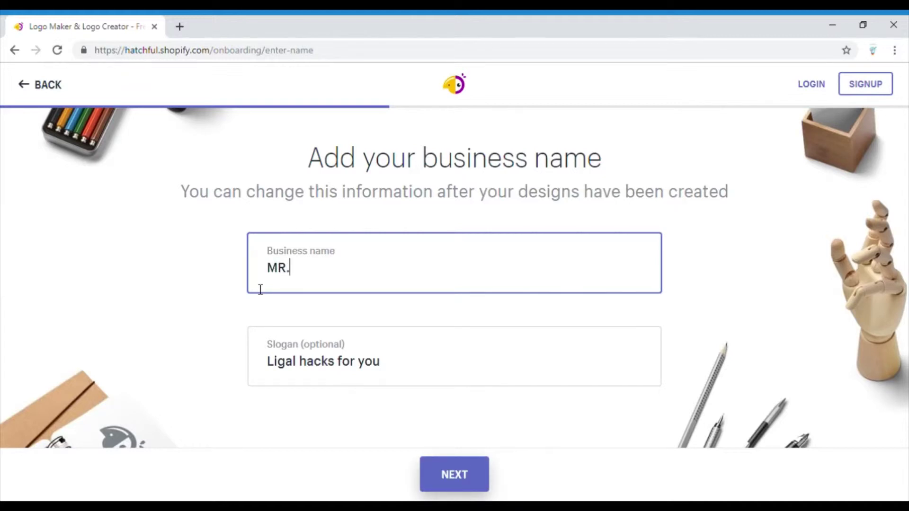
type("Hacking")
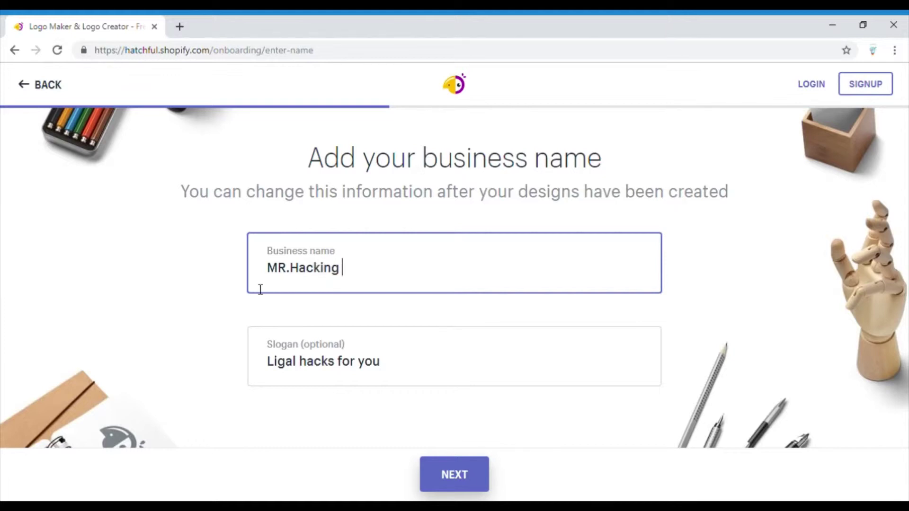
type(" Tuber")
Keep "Ligal hacks for you" as the slogan and continue to the logo usage choices.
left_click_drag(365, 362, 283, 366)
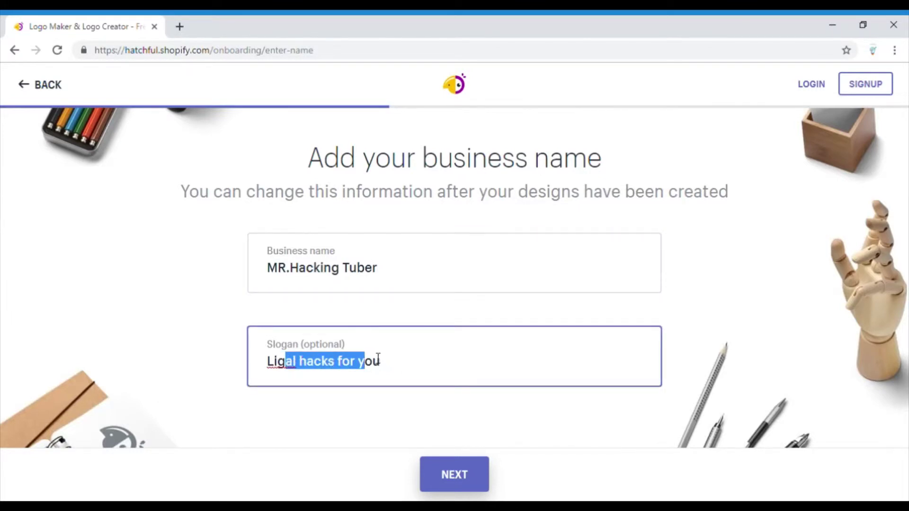
left_click(406, 364)
left_click_drag(391, 369, 264, 373)
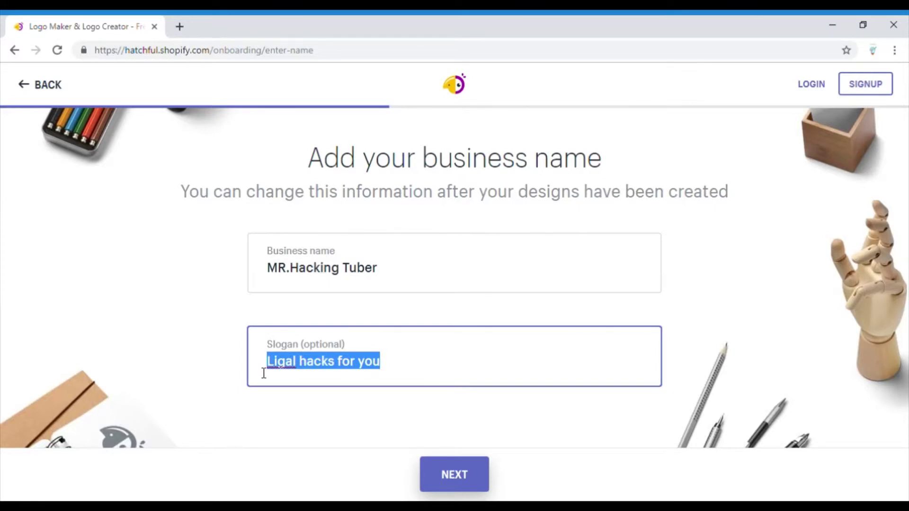
left_click(402, 373)
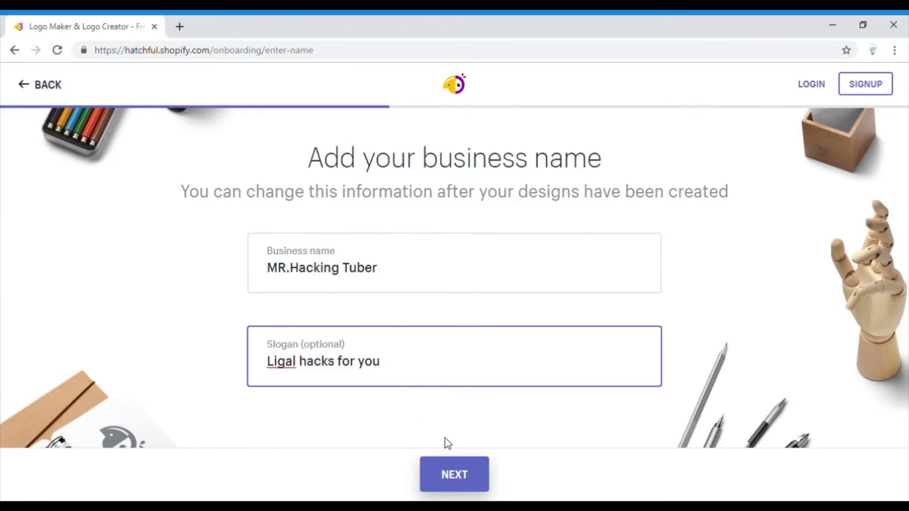
left_click(461, 480)
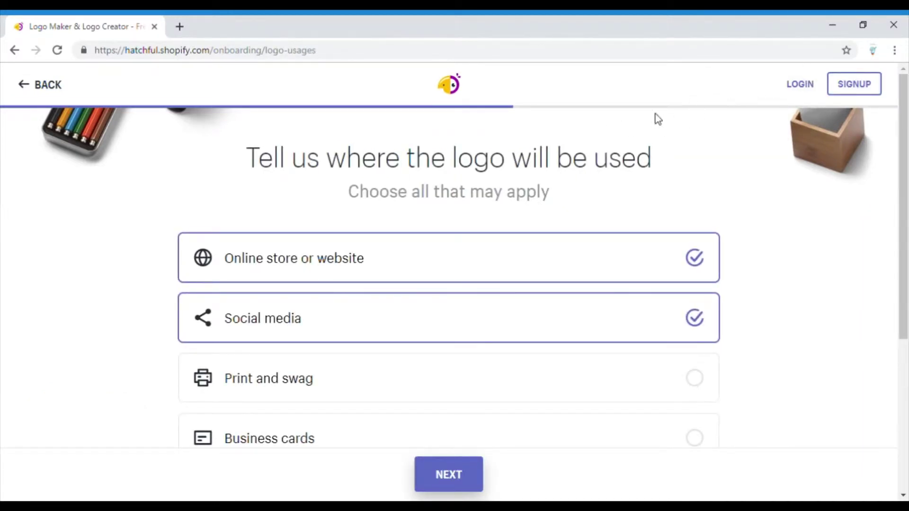
Deselect Online store or website and Social media as places where the logo will be used.
scroll(226, 280, "down", 3)
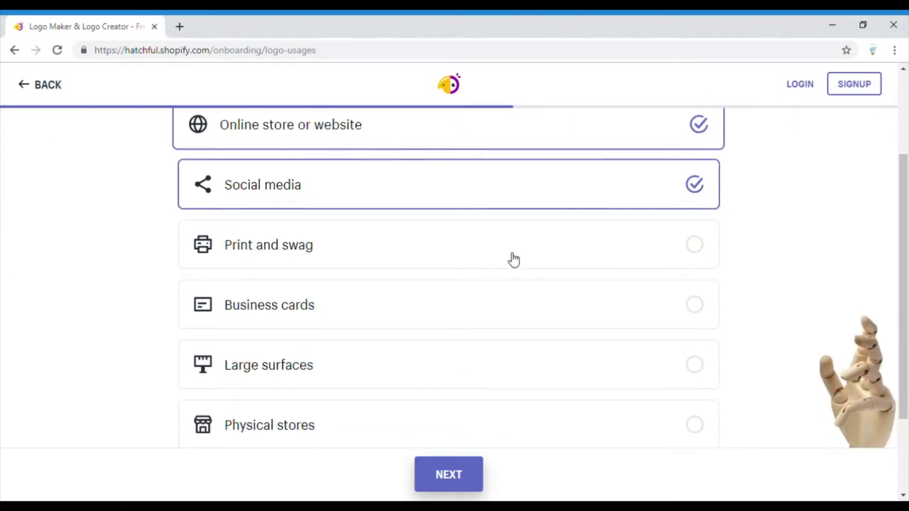
left_click(629, 132)
left_click(605, 195)
scroll(537, 305, "up", 3)
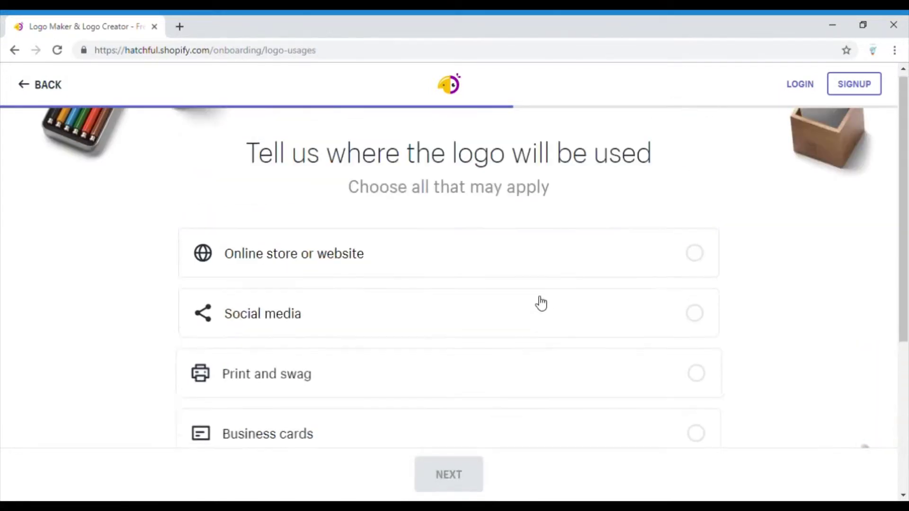
Review the usage options, choose Online store or website and Social media for the logo, and continue to the generated logos.
scroll(402, 322, "down", 5)
scroll(396, 339, "up", 4)
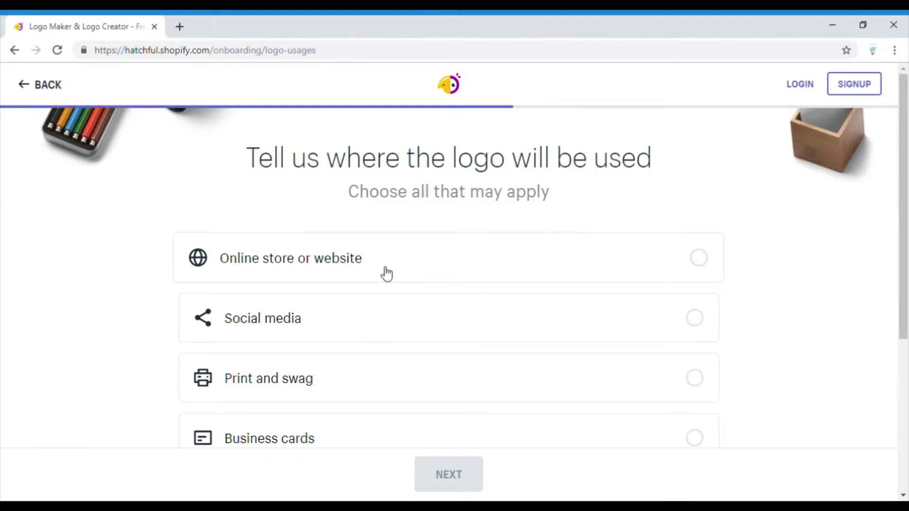
scroll(383, 272, "down", 1)
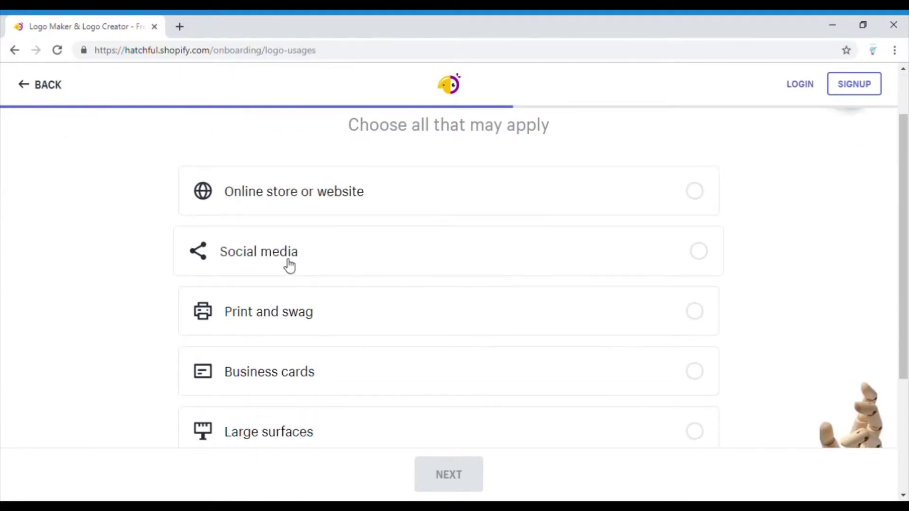
scroll(291, 268, "down", 3)
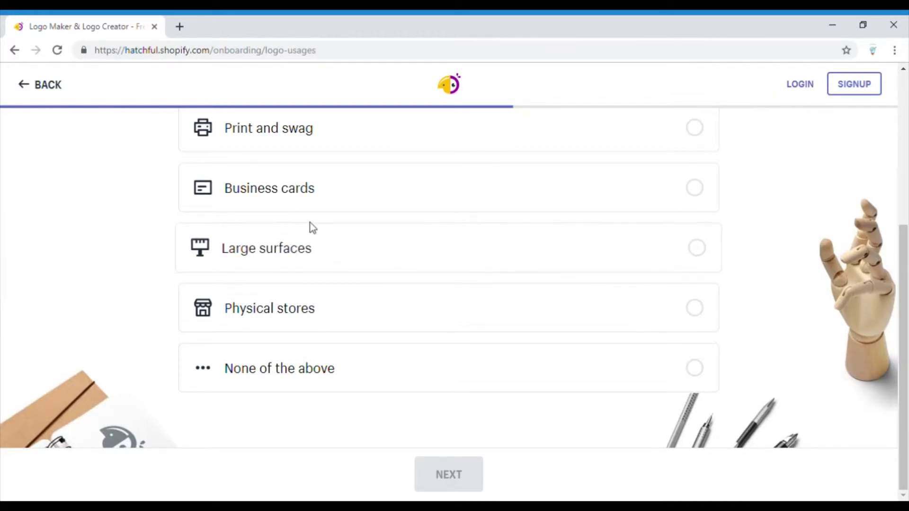
scroll(317, 294, "up", 4)
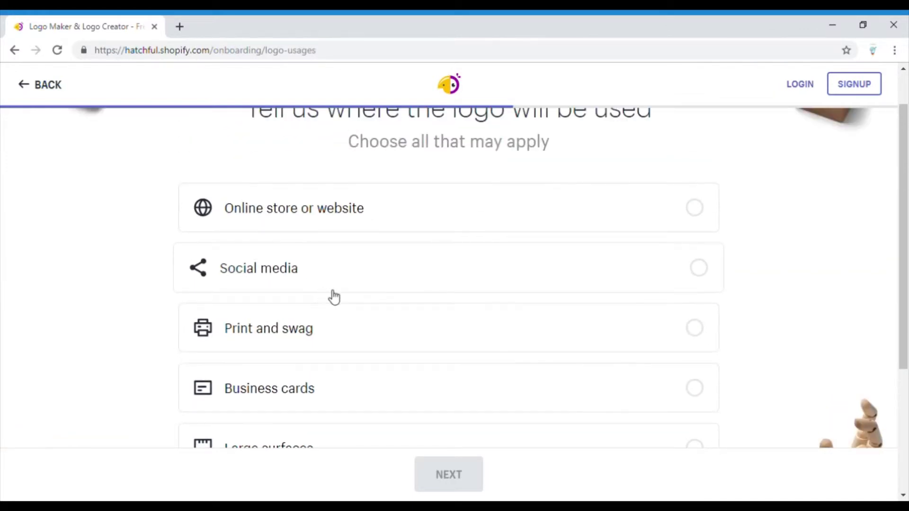
left_click(486, 214)
left_click(386, 283)
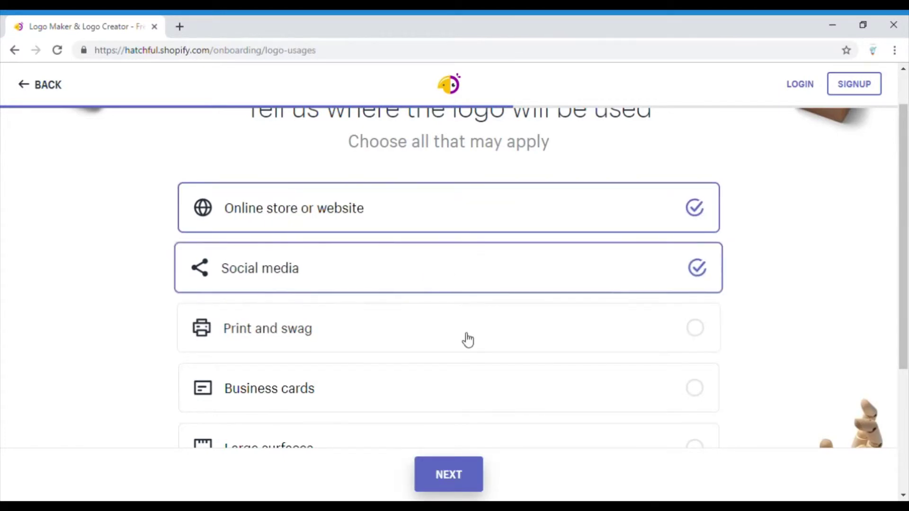
scroll(467, 327, "down", 2)
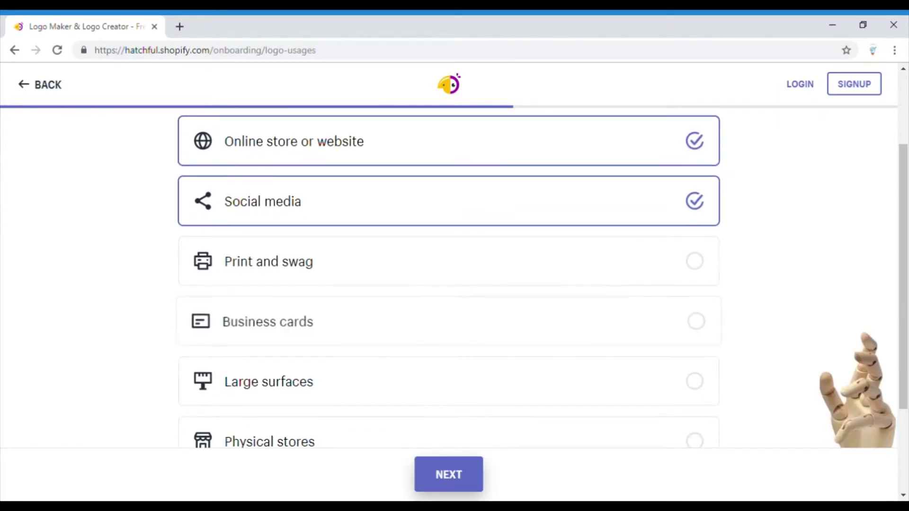
left_click(461, 494)
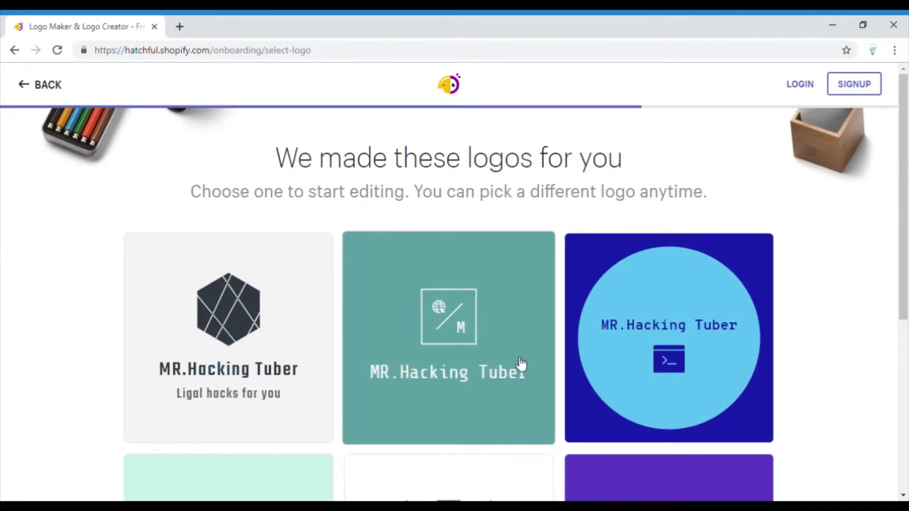
Browse the generated MR.Hacking Tuber logo designs, comparing their icons, colours and layouts to find a suitable one.
scroll(521, 359, "down", 2)
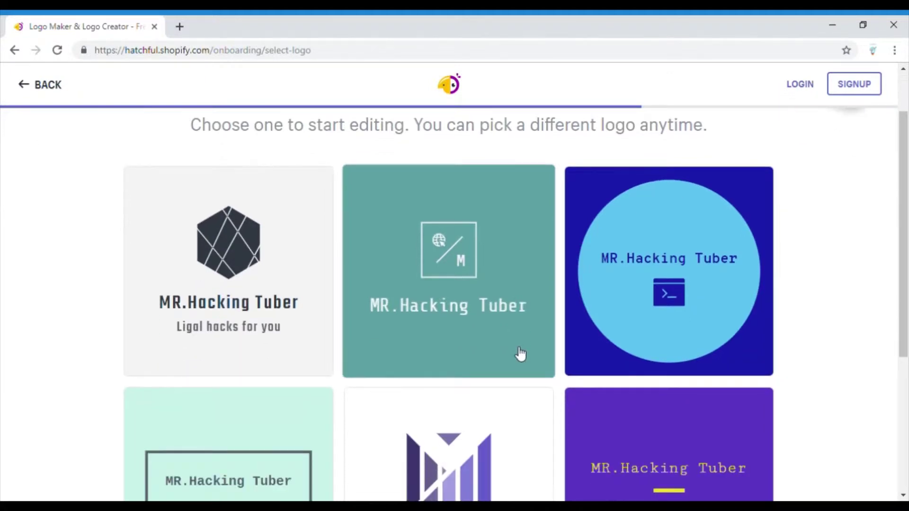
scroll(520, 354, "down", 3)
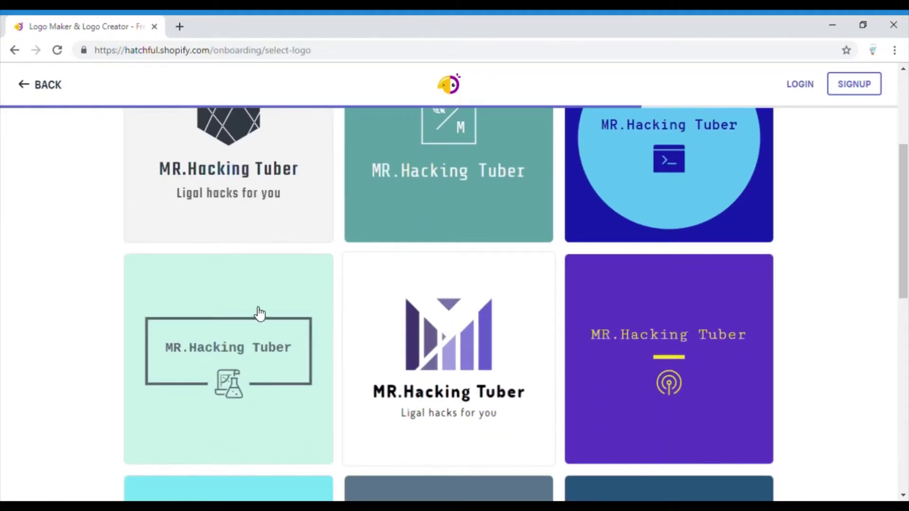
scroll(259, 313, "up", 3)
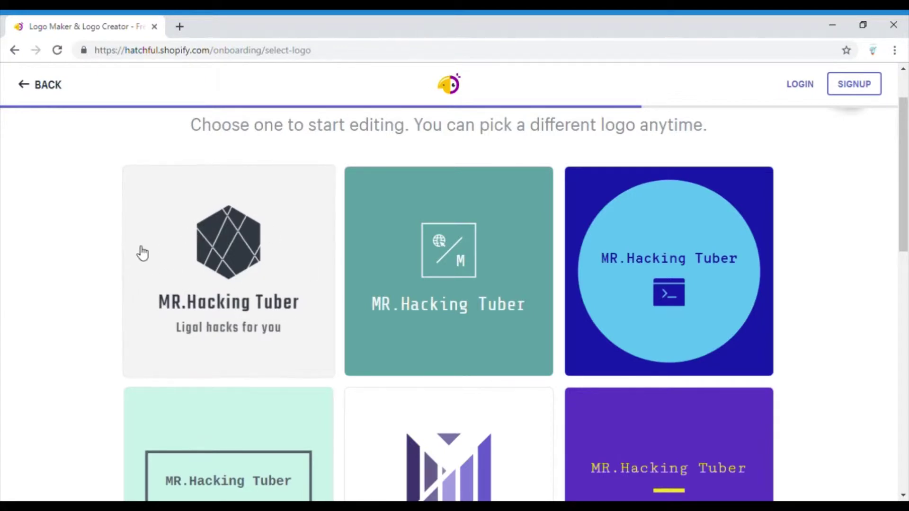
scroll(531, 300, "down", 3)
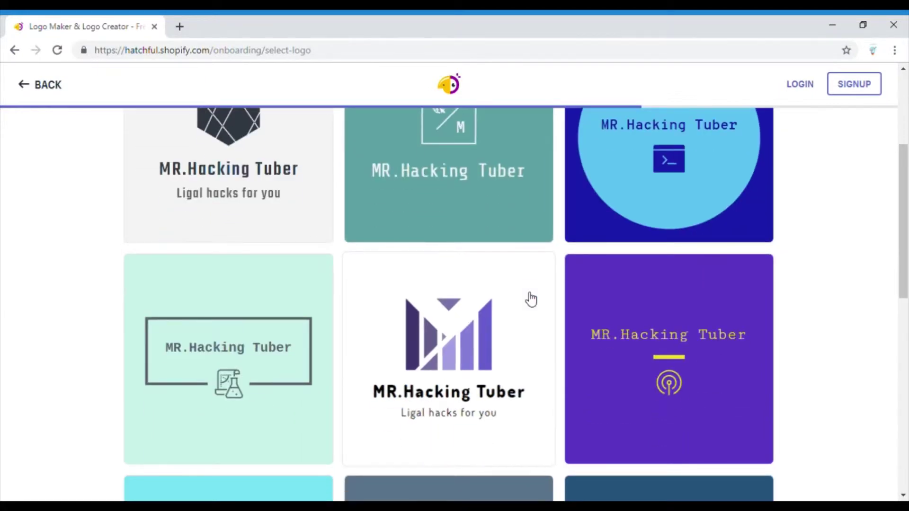
scroll(528, 299, "down", 3)
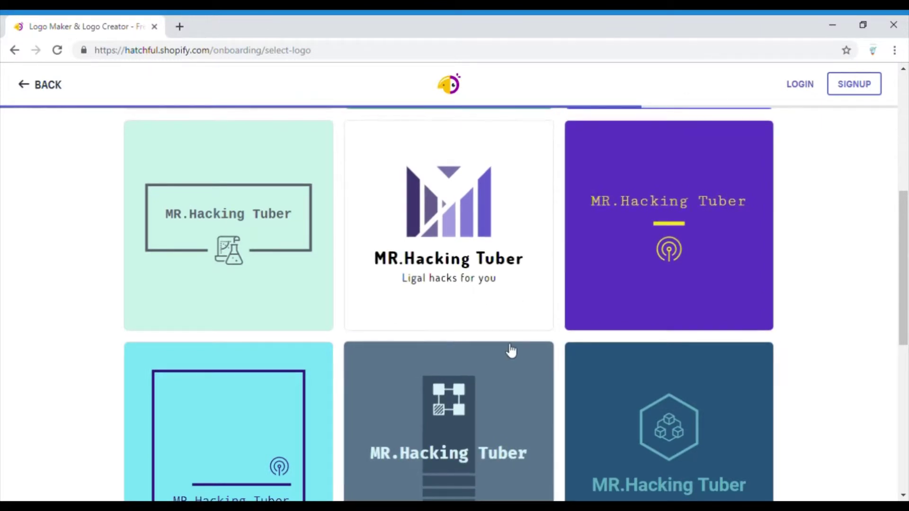
scroll(511, 351, "down", 7)
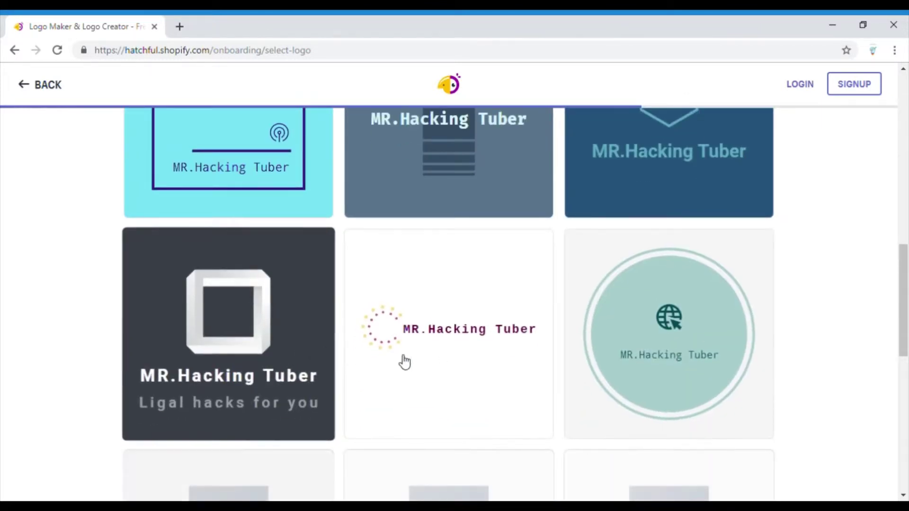
scroll(701, 361, "down", 5)
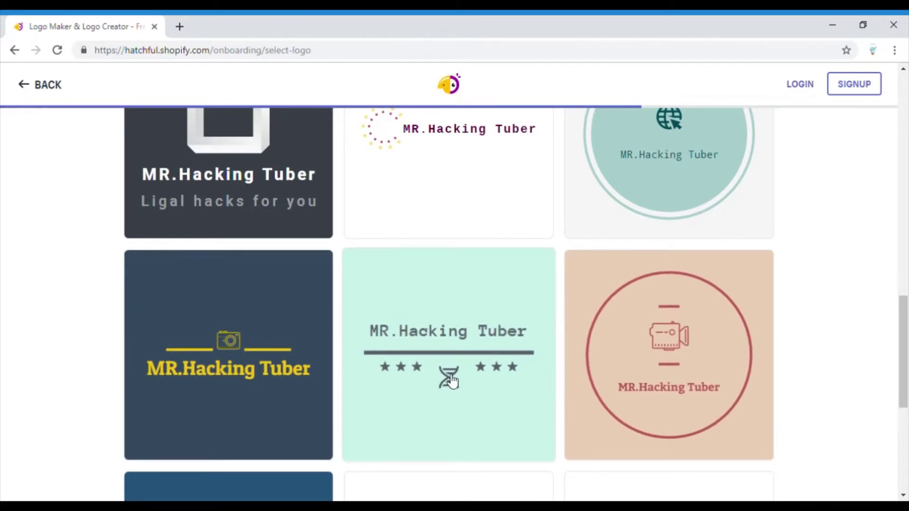
scroll(489, 377, "down", 3)
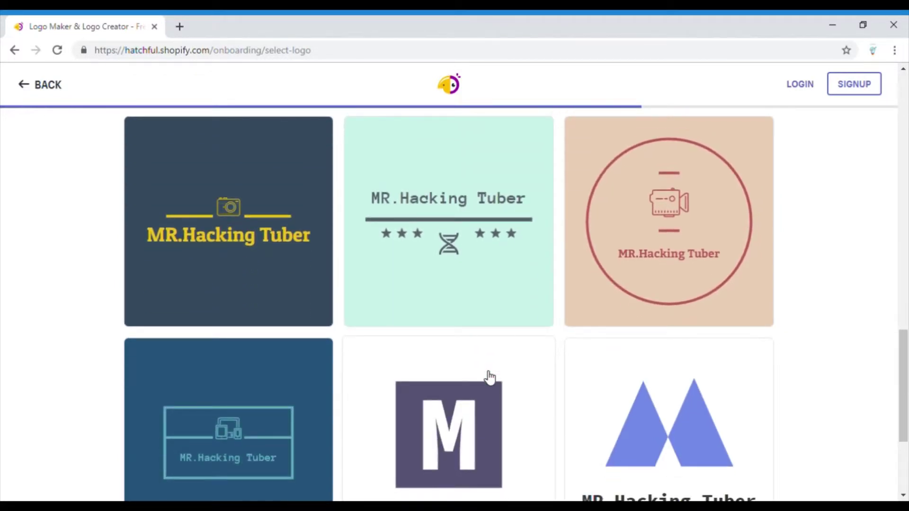
scroll(490, 377, "down", 4)
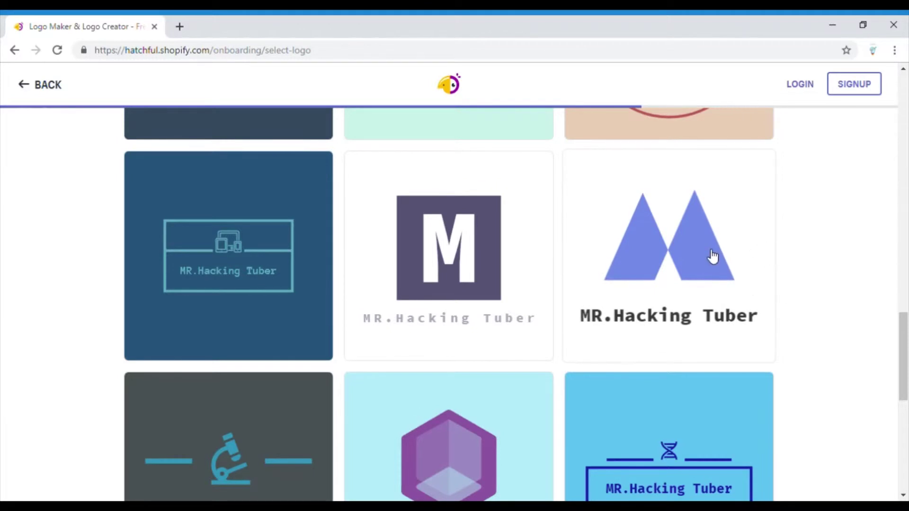
scroll(710, 254, "down", 3)
scroll(623, 375, "down", 4)
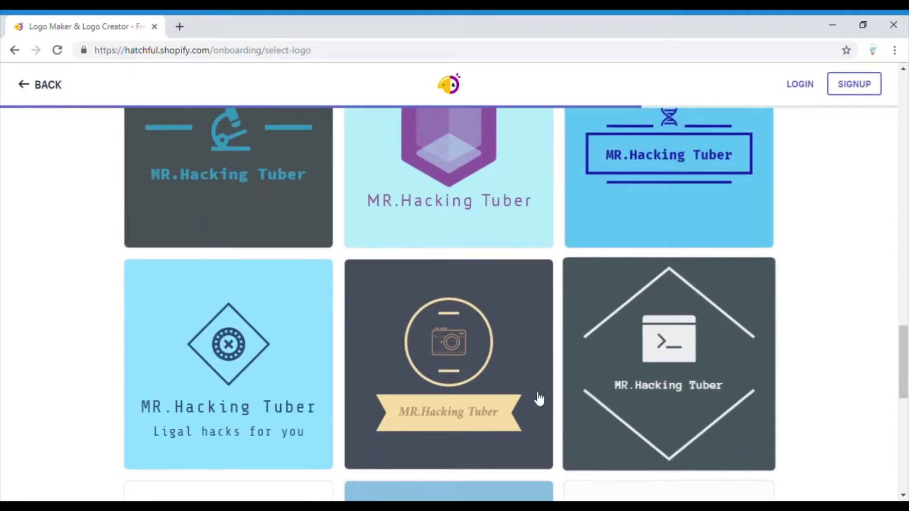
scroll(335, 386, "down", 4)
scroll(663, 410, "down", 3)
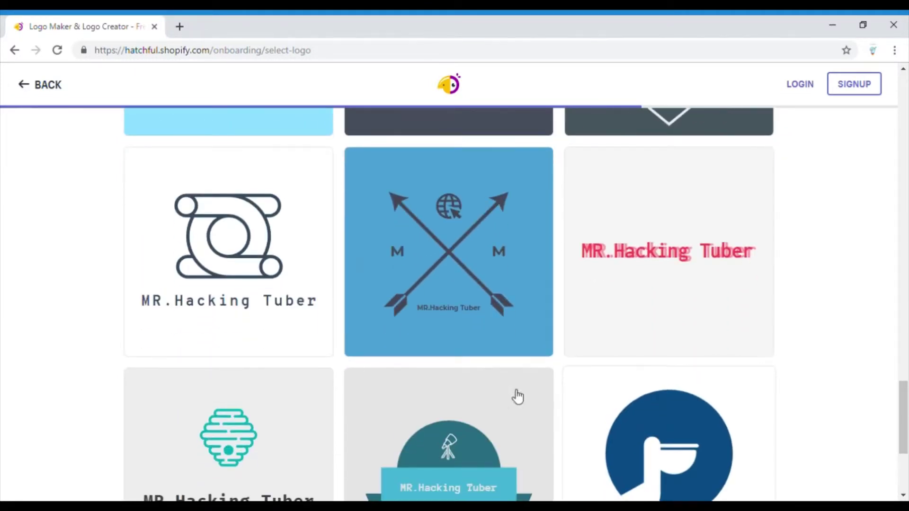
scroll(463, 479, "down", 3)
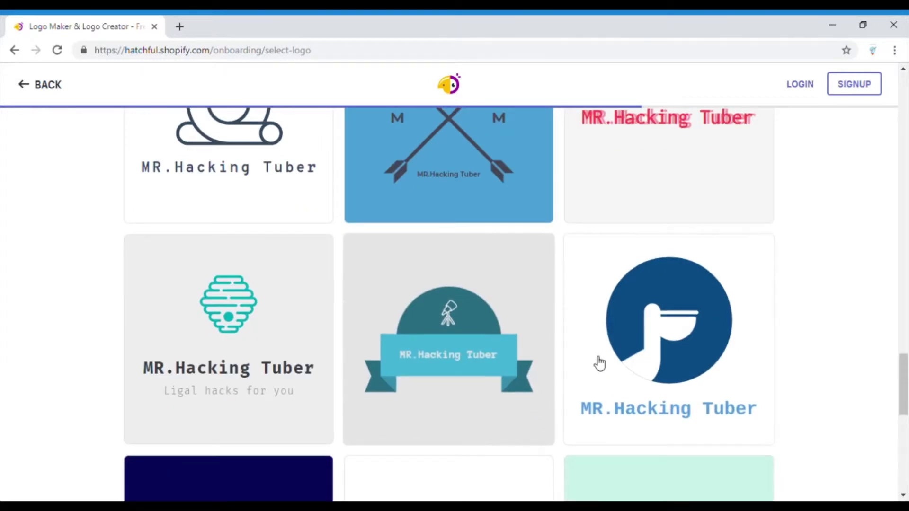
scroll(600, 364, "down", 6)
scroll(599, 364, "down", 4)
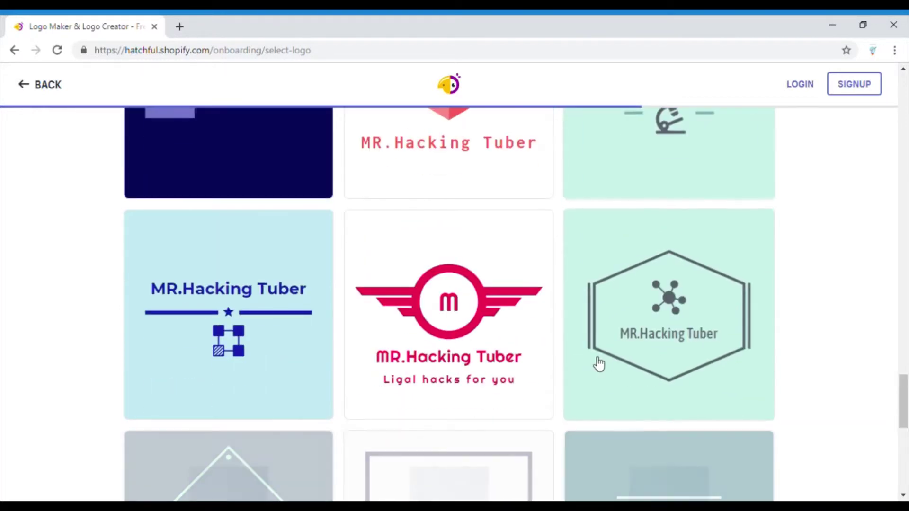
scroll(598, 363, "down", 9)
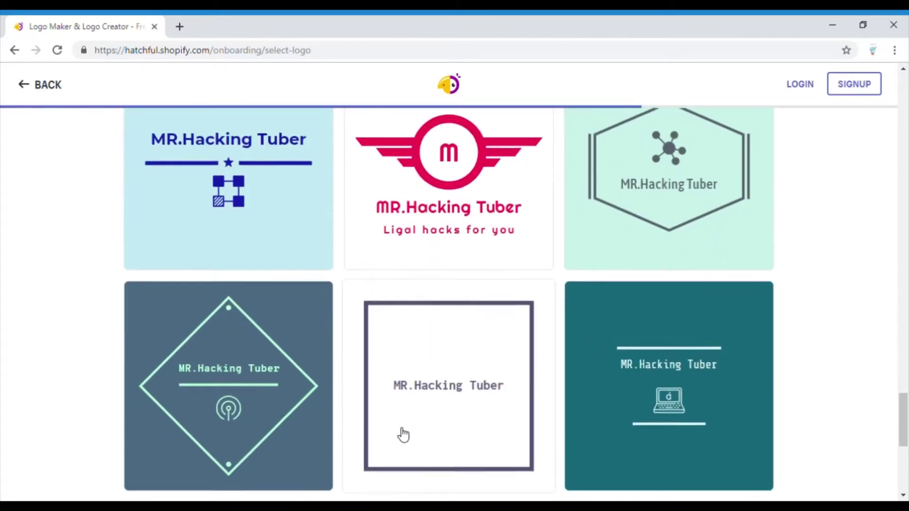
scroll(412, 428, "down", 6)
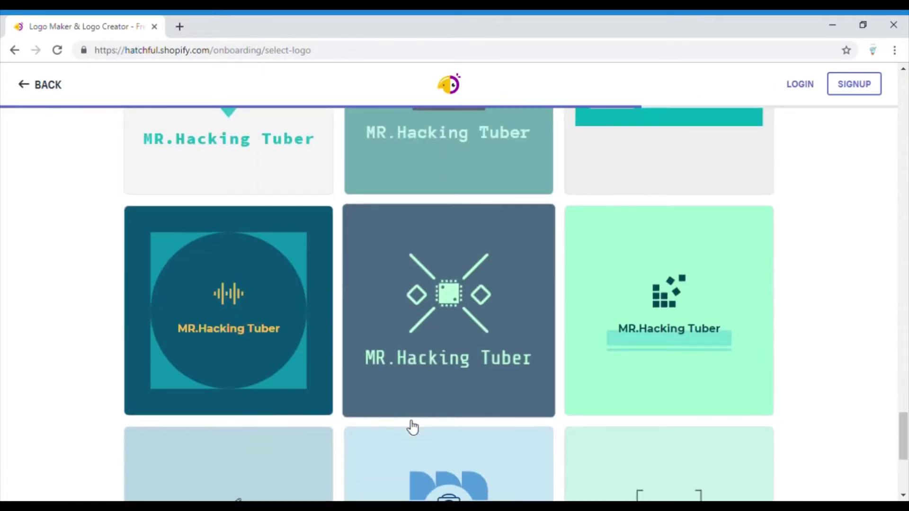
scroll(410, 426, "down", 3)
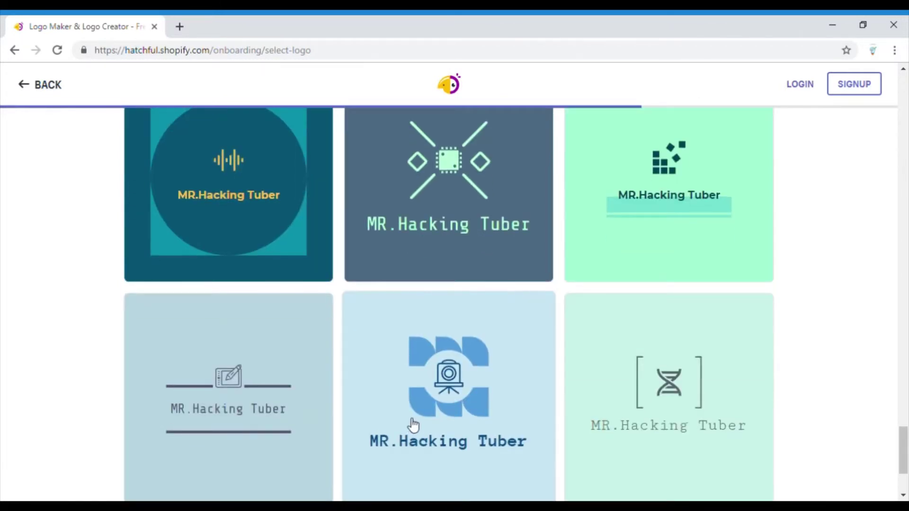
scroll(407, 422, "down", 3)
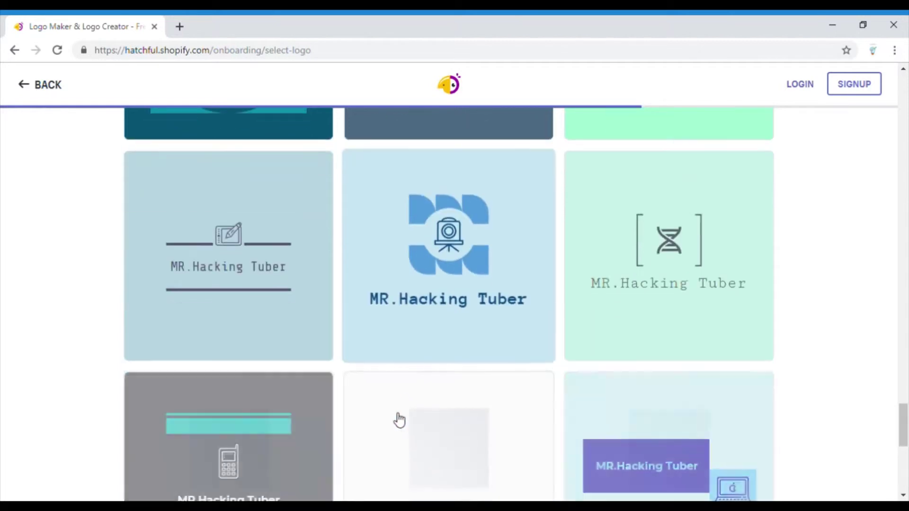
scroll(306, 416, "down", 3)
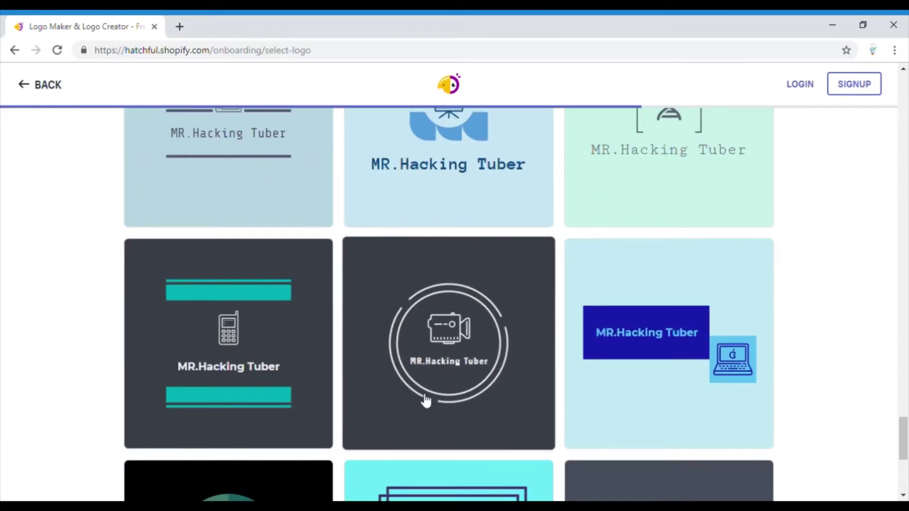
scroll(425, 401, "down", 4)
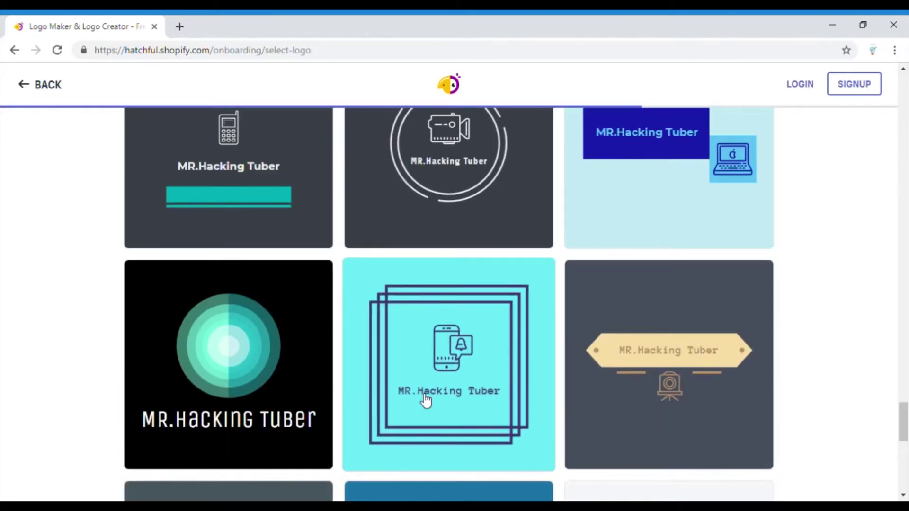
scroll(530, 418, "down", 4)
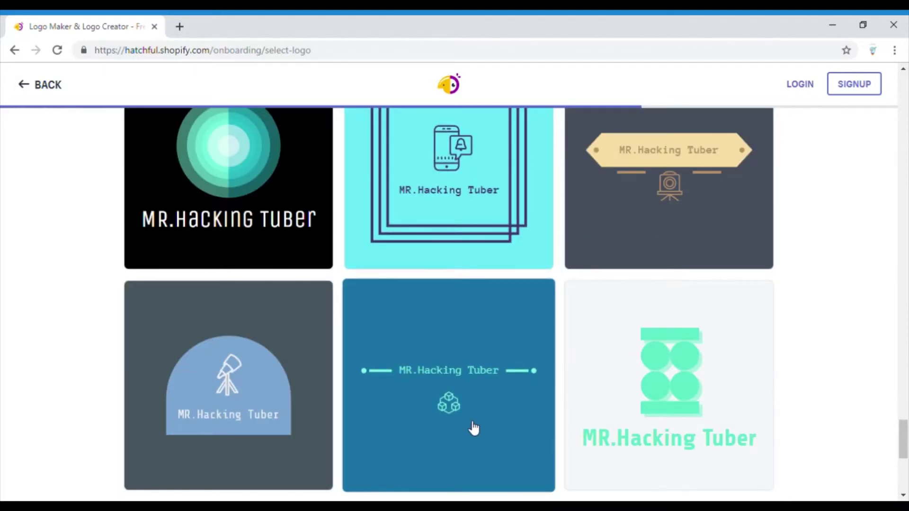
scroll(528, 370, "down", 10)
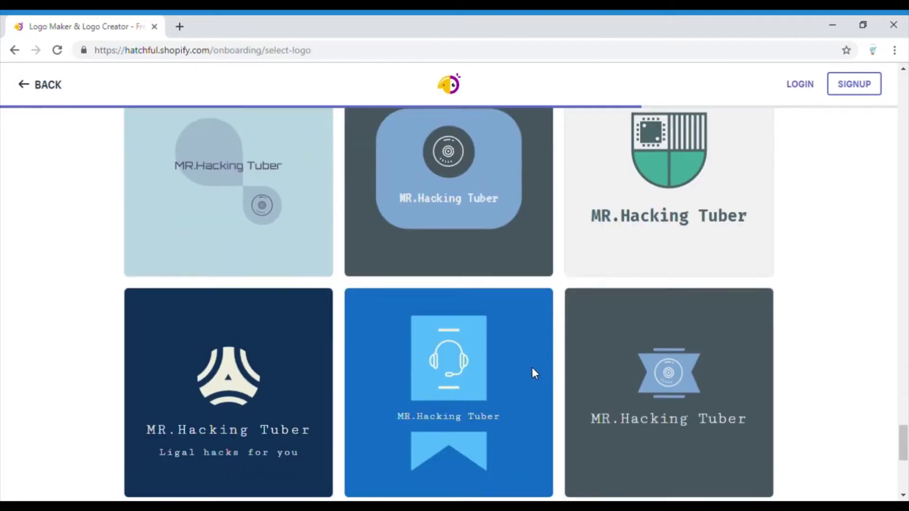
scroll(341, 314, "down", 7)
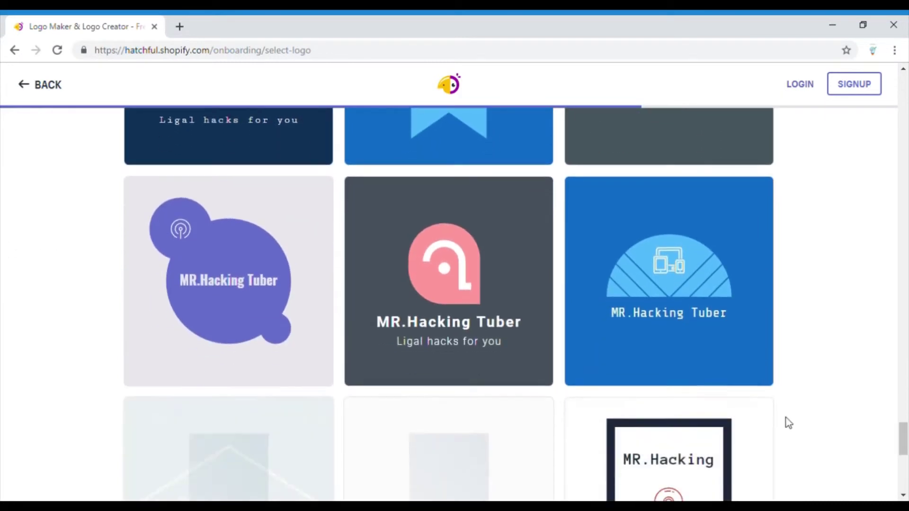
scroll(534, 391, "down", 4)
scroll(708, 430, "down", 3)
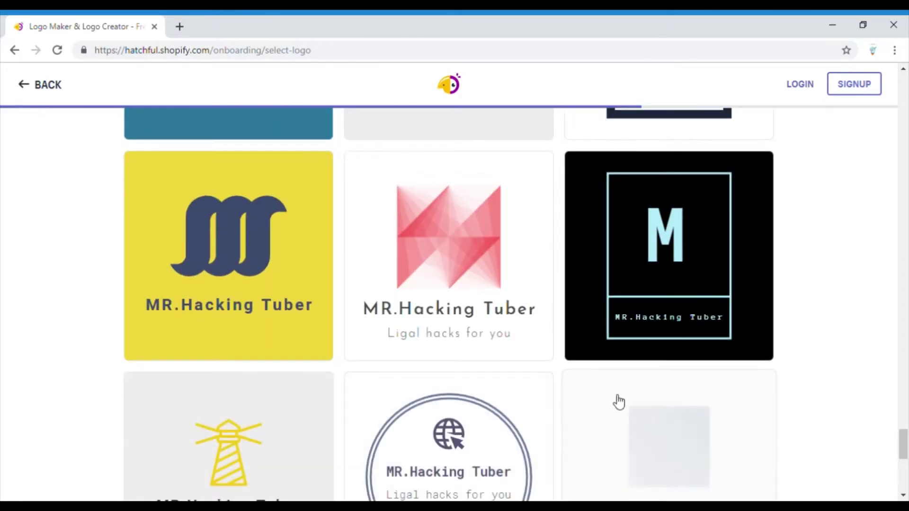
scroll(732, 349, "down", 4)
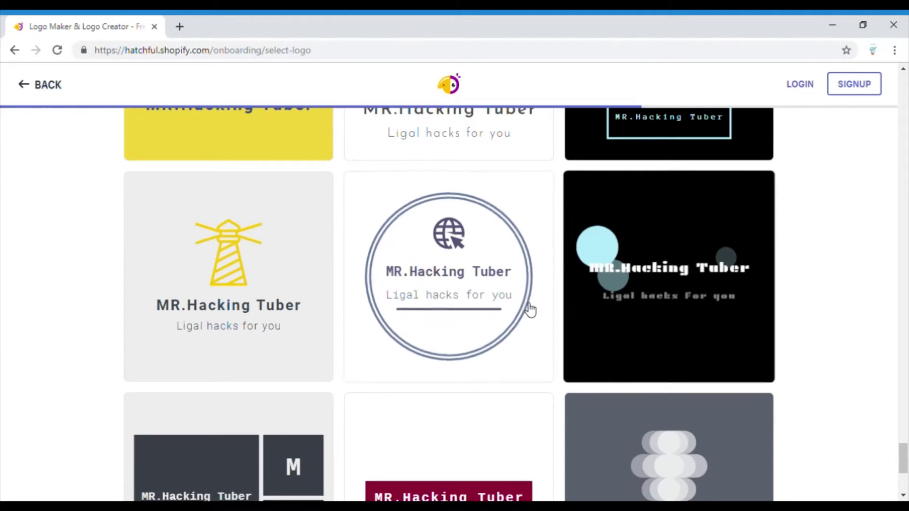
scroll(613, 300, "down", 3)
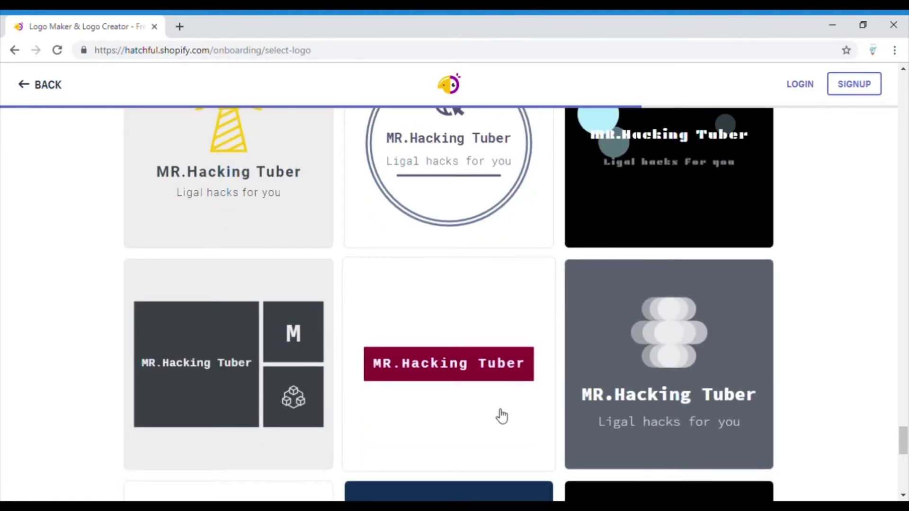
scroll(502, 415, "up", 6)
scroll(583, 391, "down", 3)
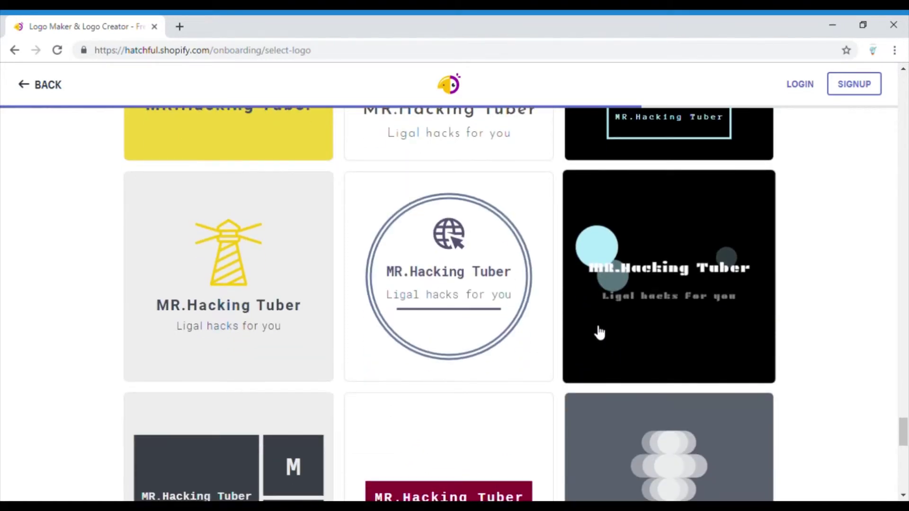
scroll(434, 331, "down", 5)
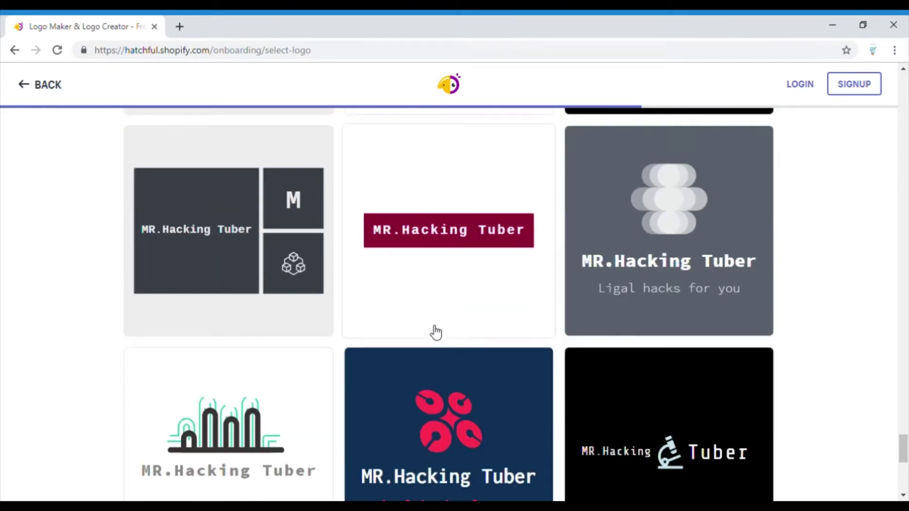
scroll(436, 333, "down", 4)
scroll(435, 332, "down", 4)
scroll(436, 333, "down", 4)
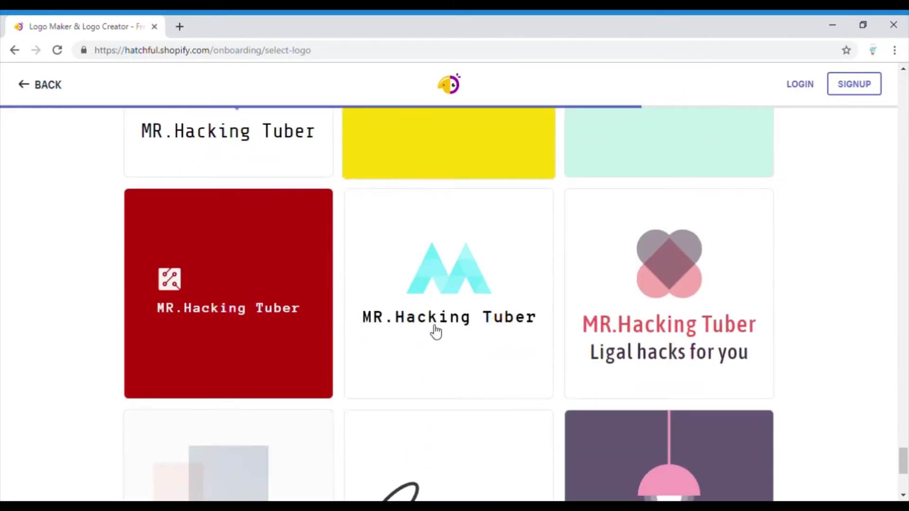
Browse further through the generated MR.Hacking Tuber logos to the end of the list and back, comparing their icons, colours and layouts.
scroll(436, 333, "down", 5)
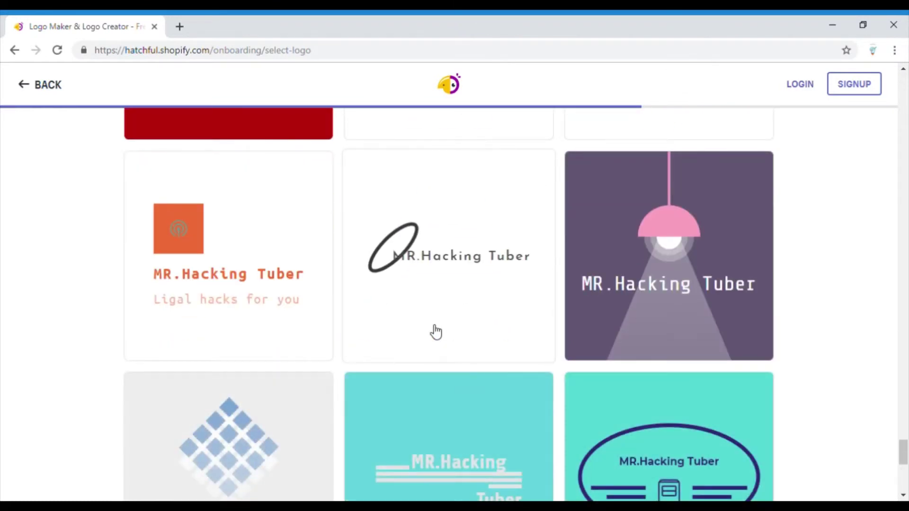
scroll(435, 333, "down", 3)
scroll(436, 334, "down", 4)
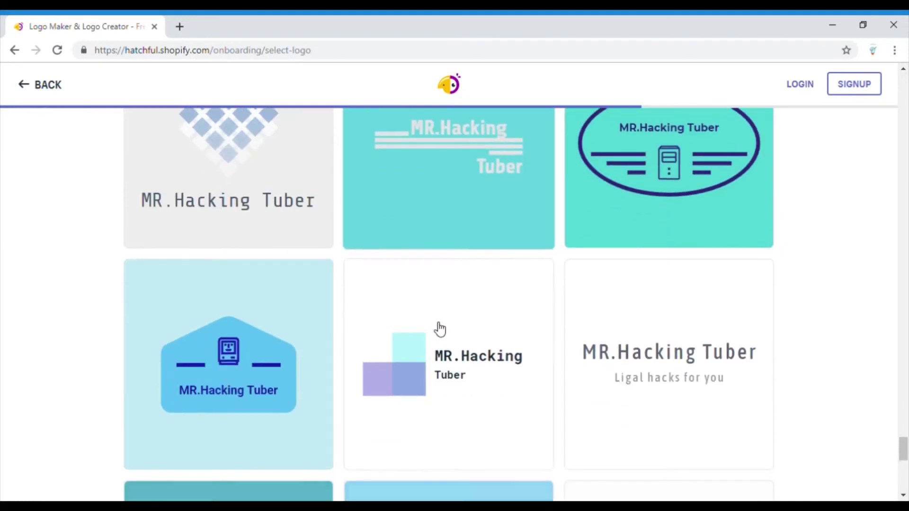
scroll(436, 332, "up", 3)
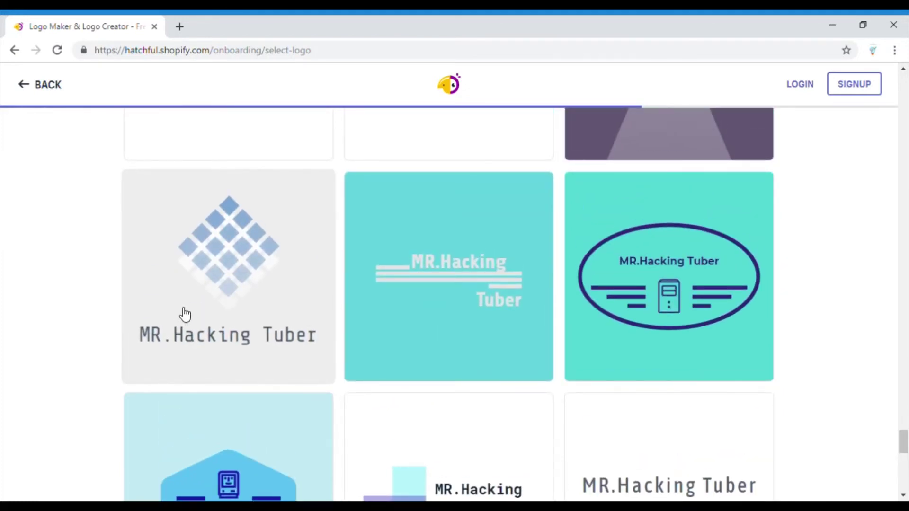
scroll(411, 265, "down", 10)
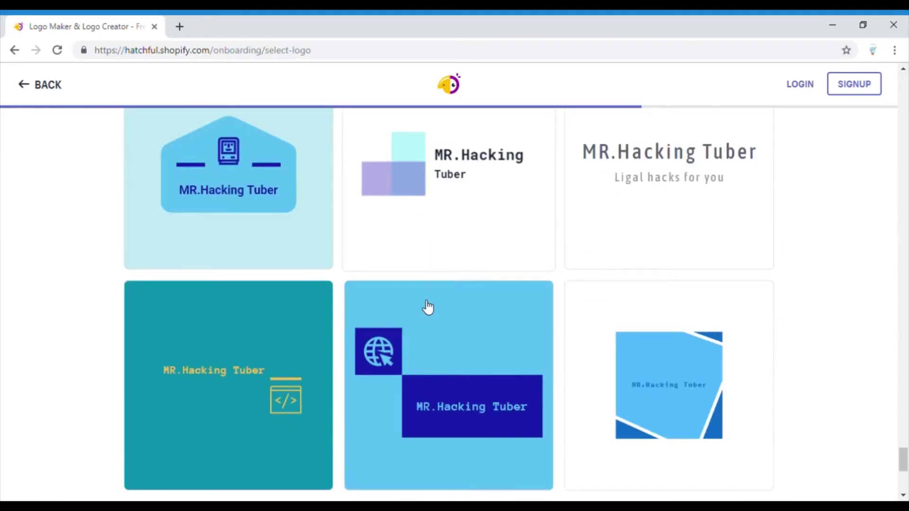
scroll(426, 311, "down", 7)
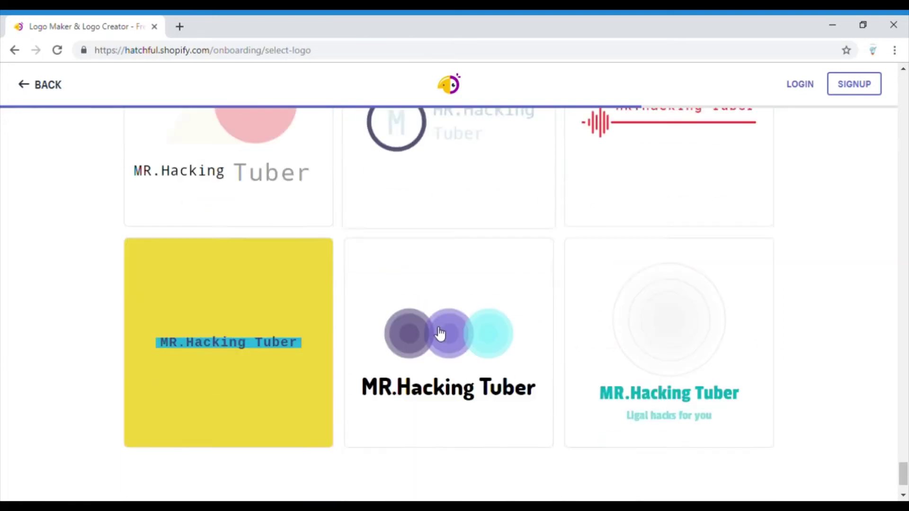
scroll(440, 334, "down", 1)
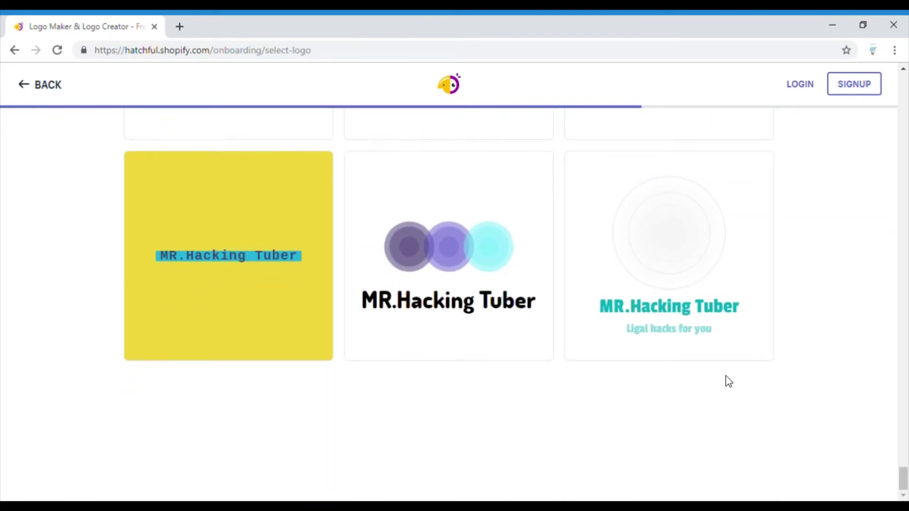
scroll(602, 320, "down", 5)
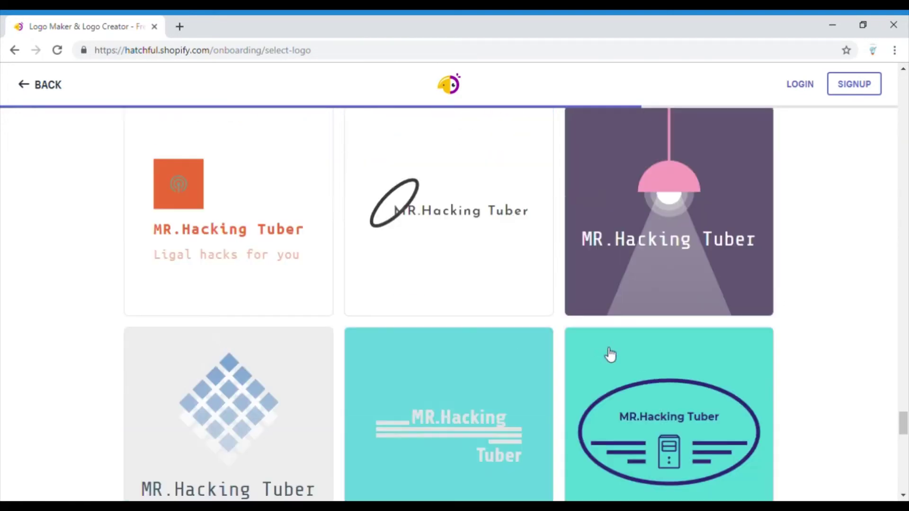
scroll(596, 349, "down", 15)
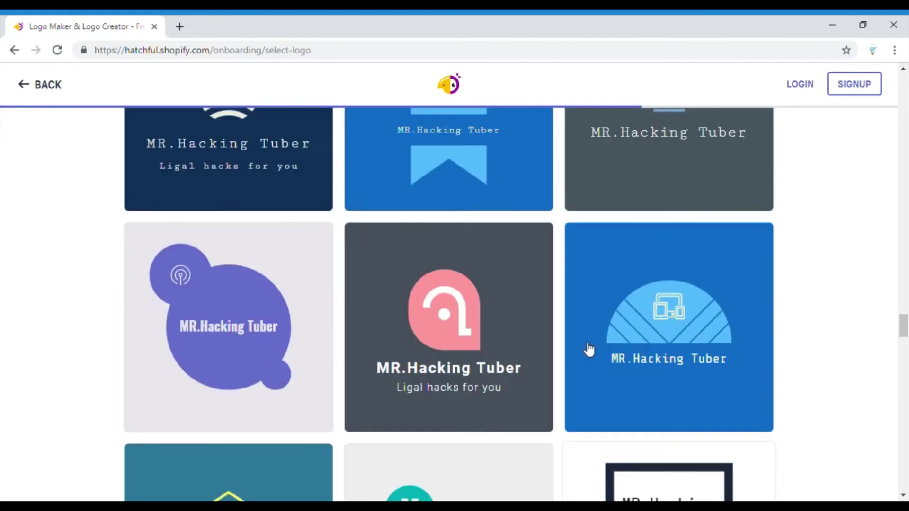
scroll(588, 349, "up", 3)
scroll(589, 349, "down", 10)
scroll(588, 349, "up", 2)
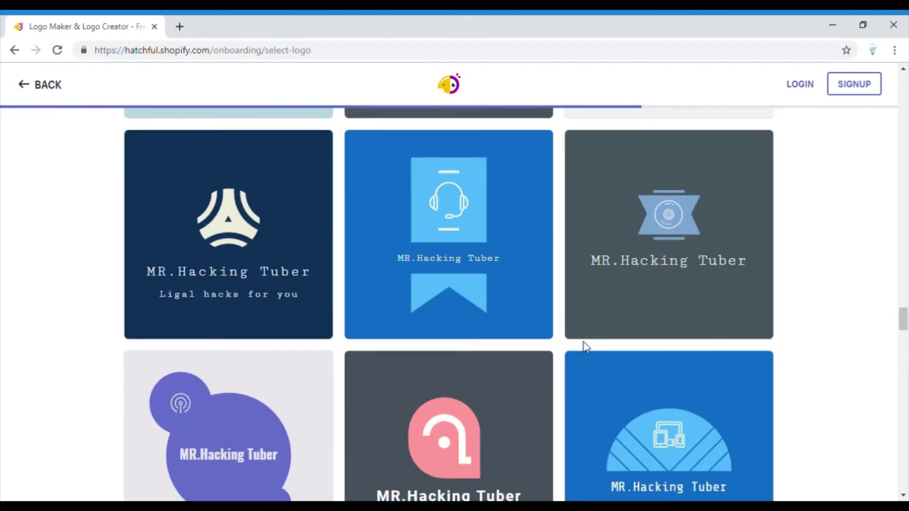
scroll(588, 349, "up", 10)
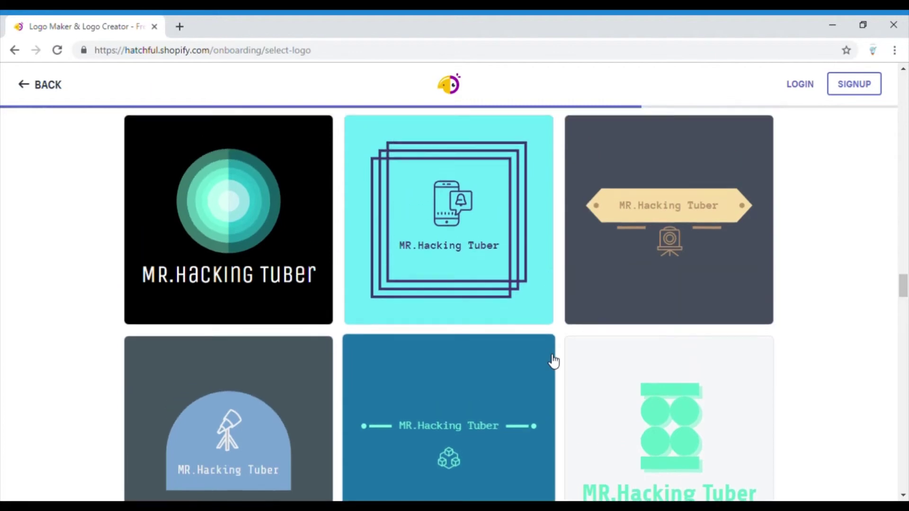
scroll(226, 370, "up", 1)
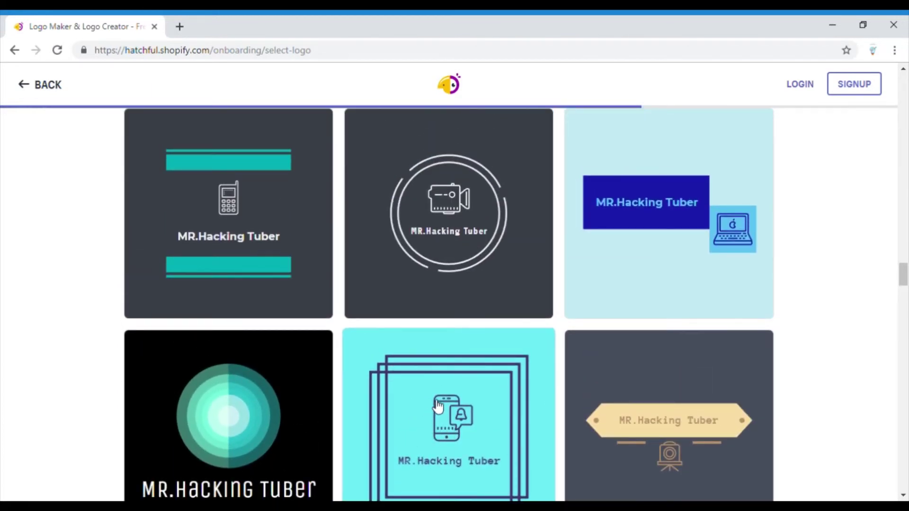
scroll(438, 405, "up", 5)
scroll(439, 405, "up", 7)
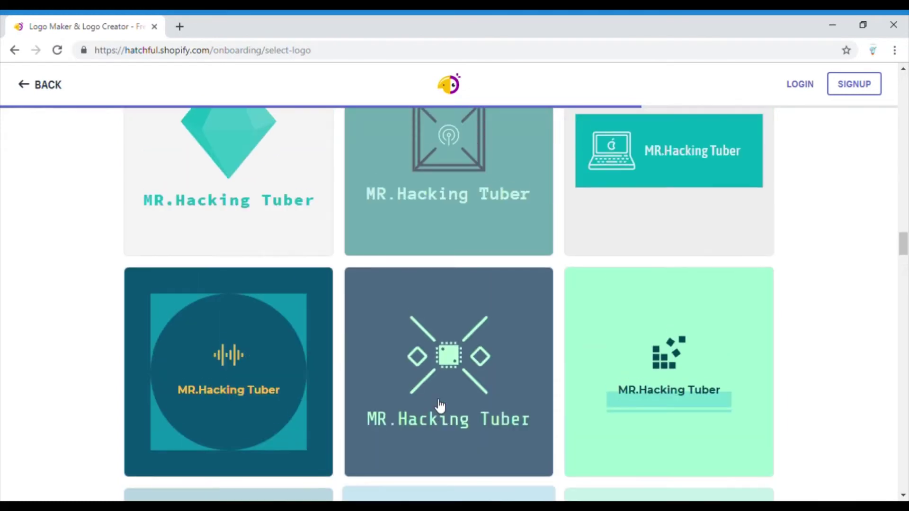
scroll(439, 405, "up", 5)
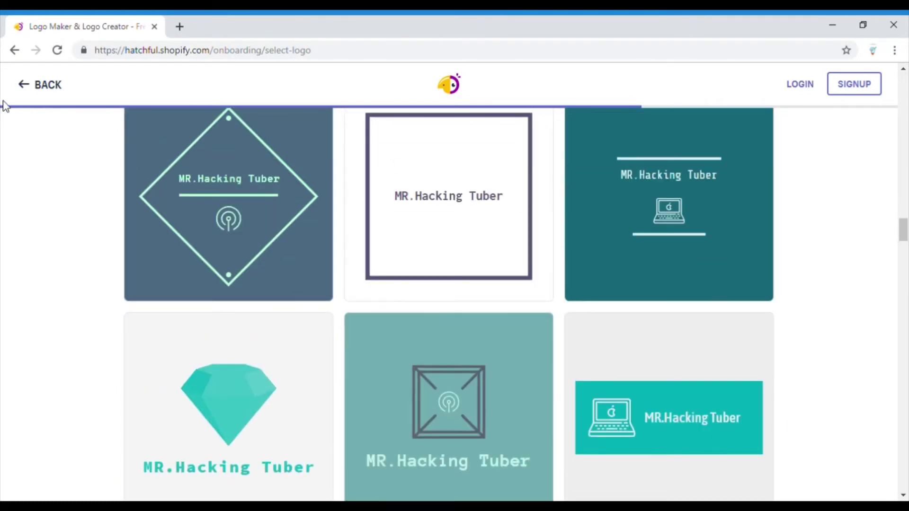
Return from the generated logos to the visual style choices.
left_click(36, 88)
left_click(35, 86)
left_click(35, 86)
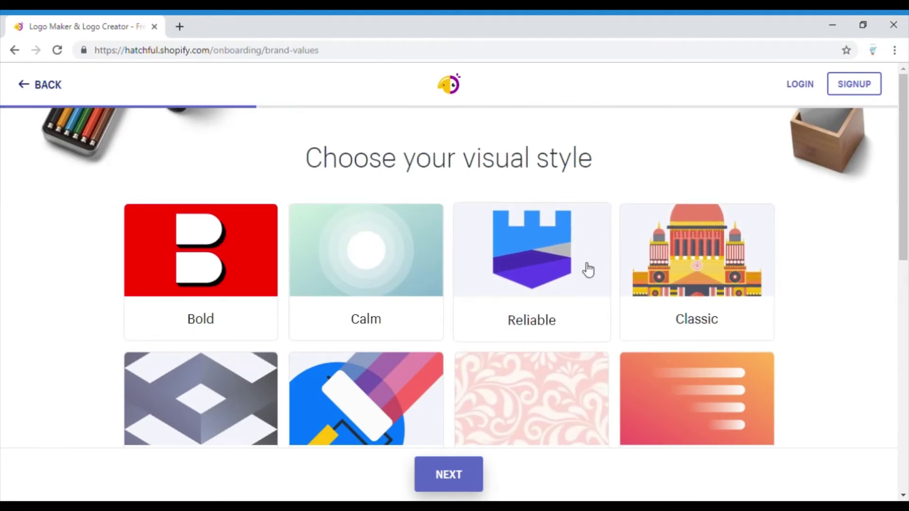
Replace the Strong visual style with Natural, keeping Innovative and Modern selected.
scroll(584, 286, "down", 4)
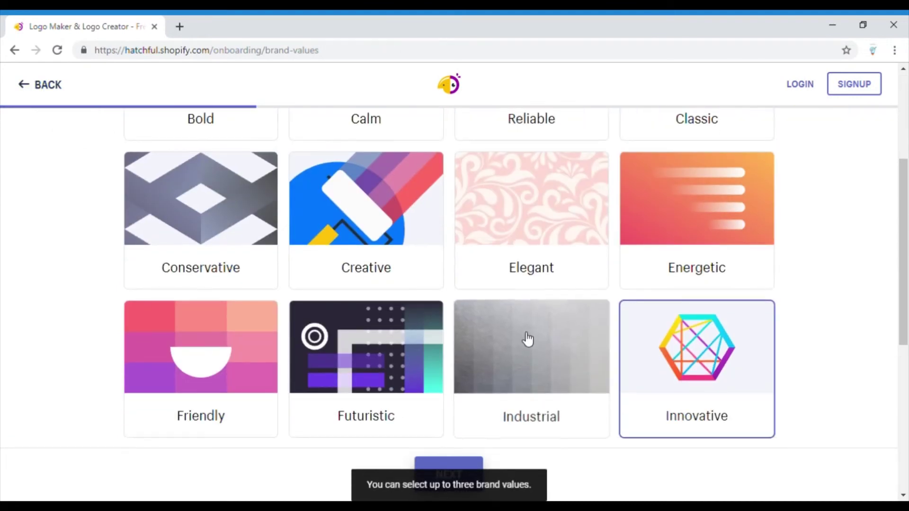
scroll(558, 326, "down", 4)
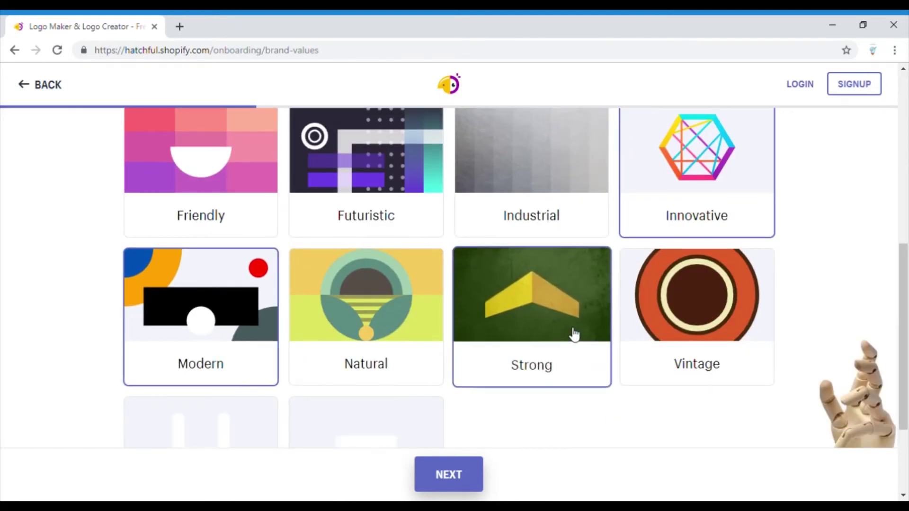
left_click(511, 314)
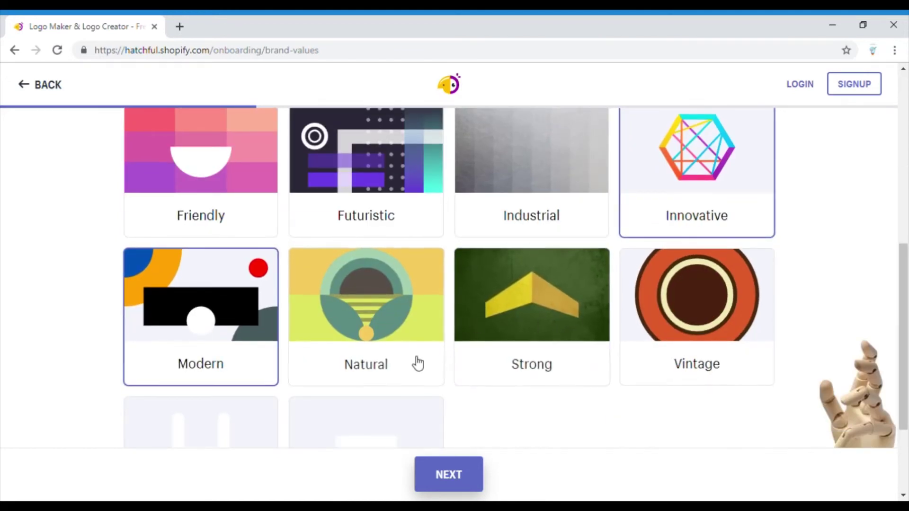
Continue to the newly generated logos, keeping Online store or website and Social media as the logo usages.
left_click(467, 475)
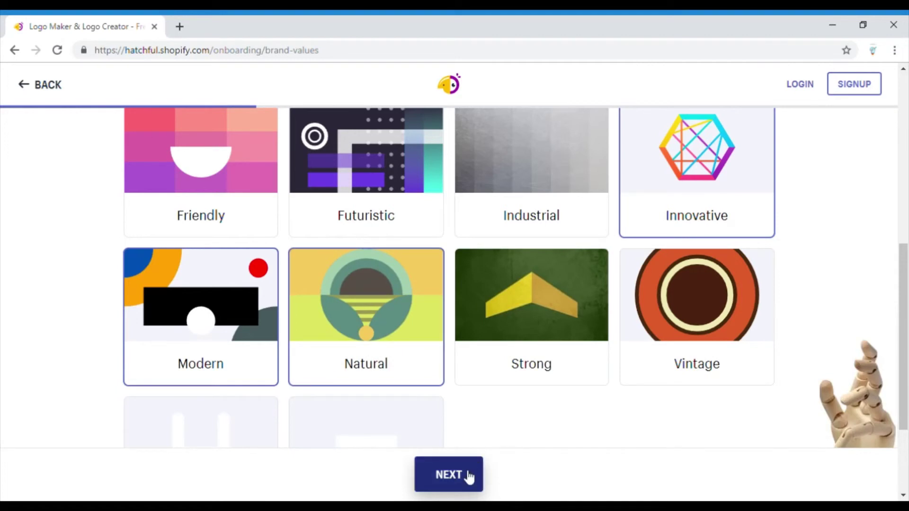
left_click(468, 475)
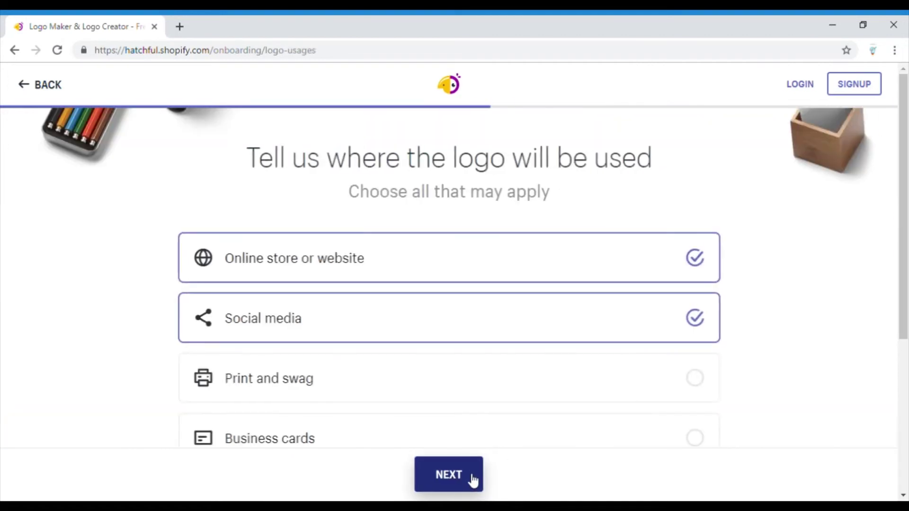
left_click(471, 480)
Examine the new set of MR.Hacking Tuber logos generated for the changed visual styles, comparing icons, colours and layouts for a suitable design.
scroll(431, 378, "down", 14)
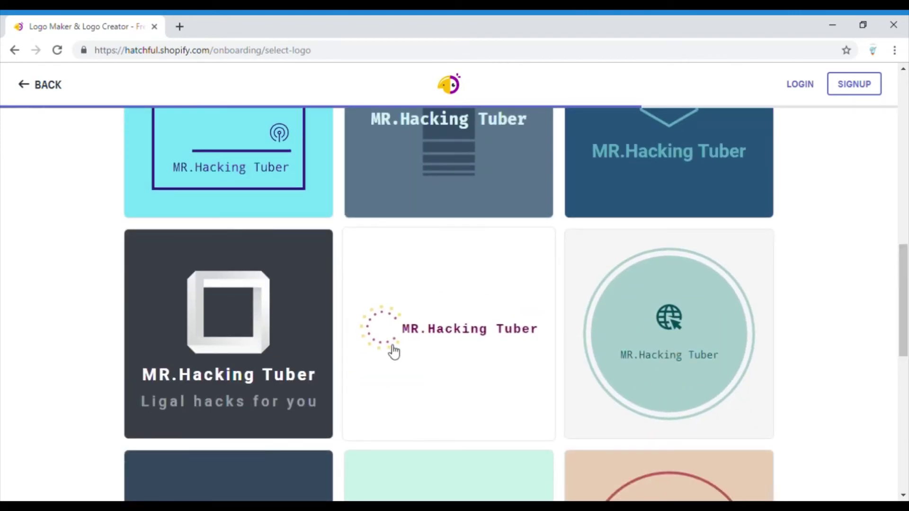
scroll(446, 288, "down", 10)
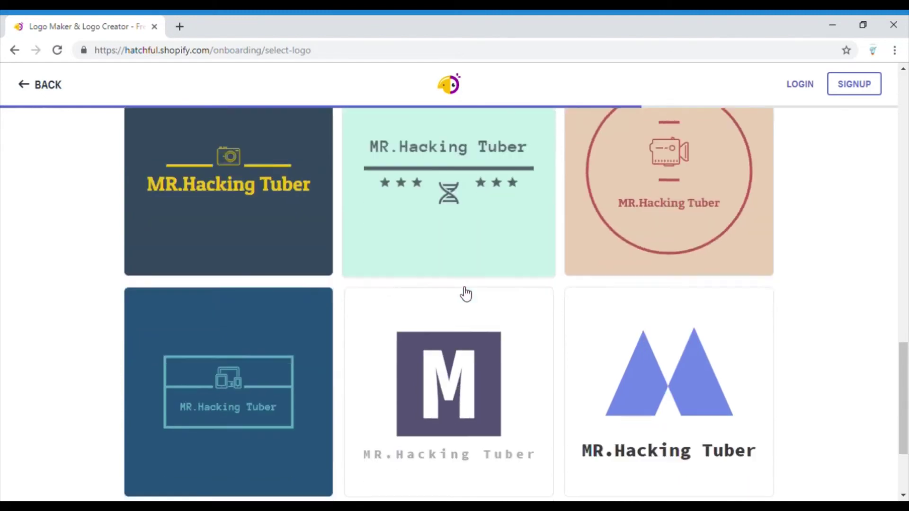
scroll(441, 320, "down", 4)
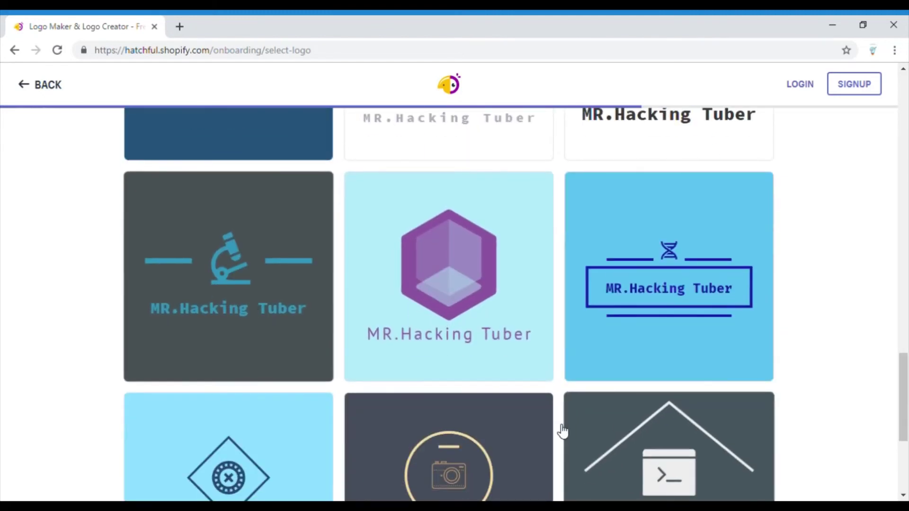
scroll(511, 430, "down", 5)
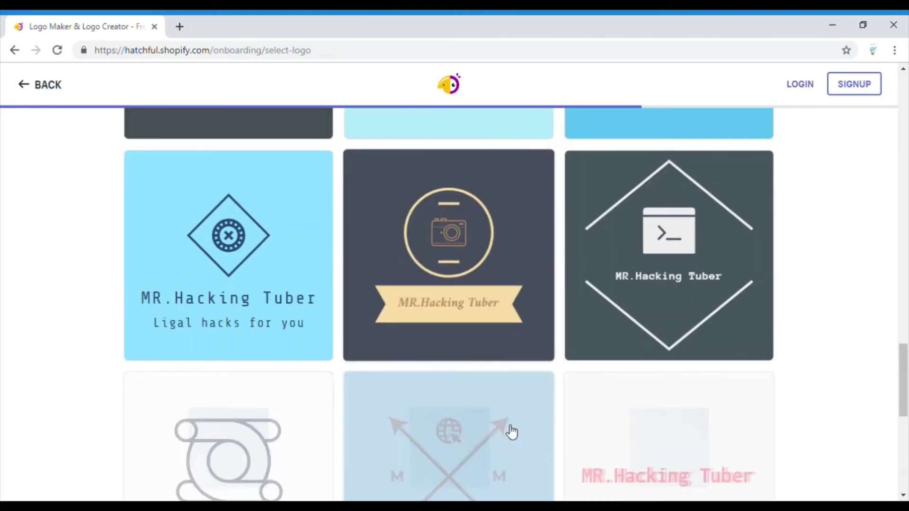
scroll(543, 430, "down", 4)
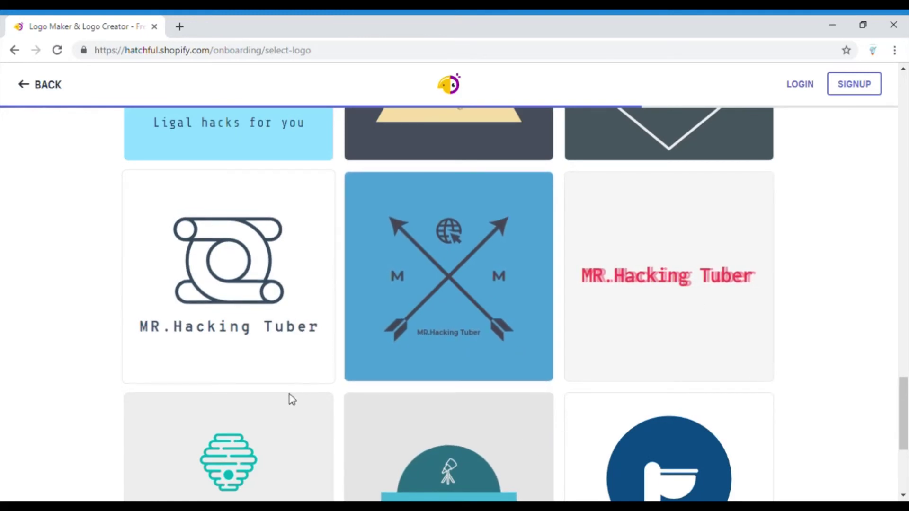
scroll(284, 407, "down", 3)
scroll(649, 436, "up", 15)
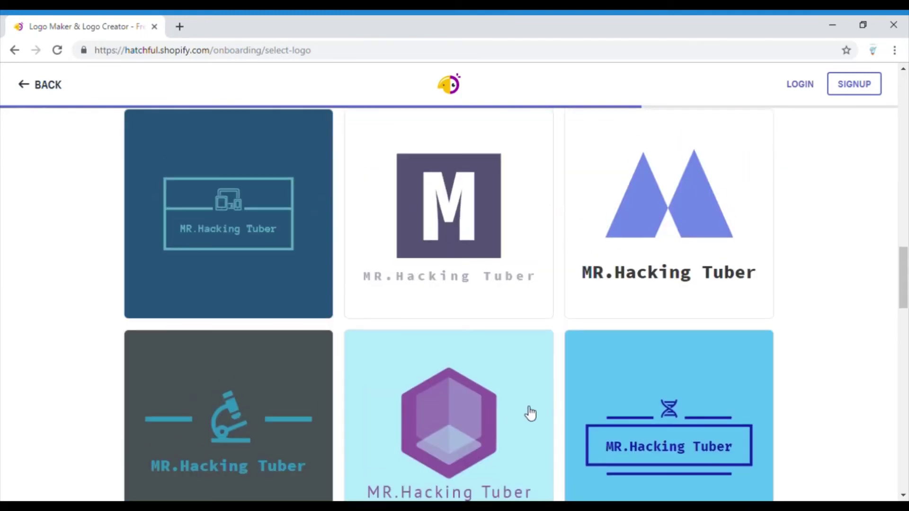
scroll(525, 415, "up", 7)
scroll(514, 413, "up", 12)
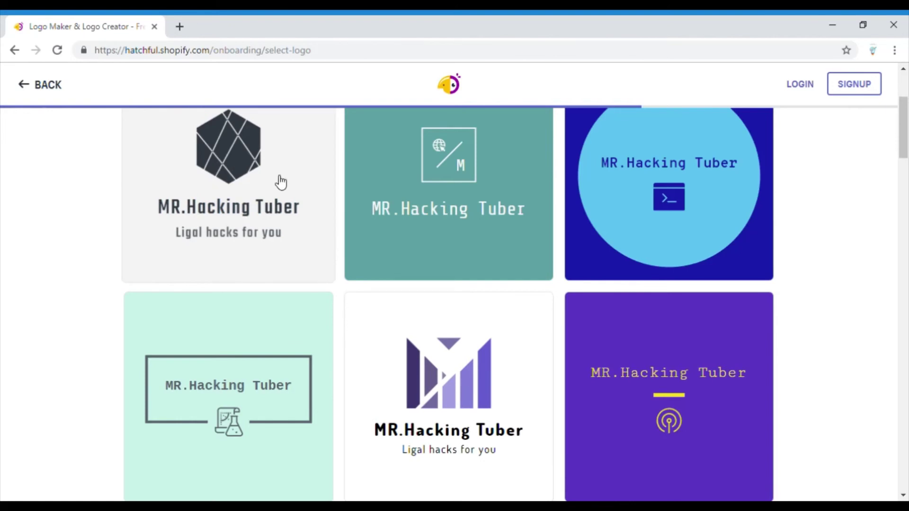
scroll(308, 198, "up", 3)
scroll(581, 426, "down", 4)
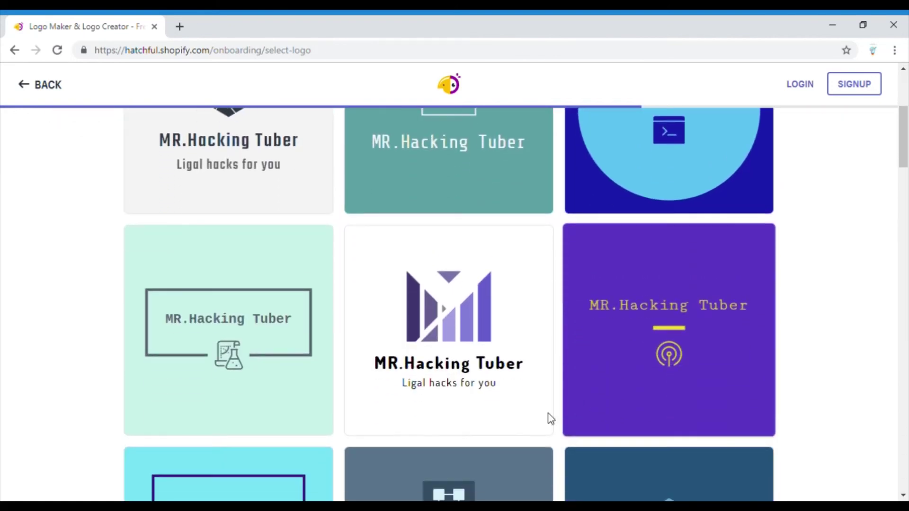
scroll(551, 418, "down", 10)
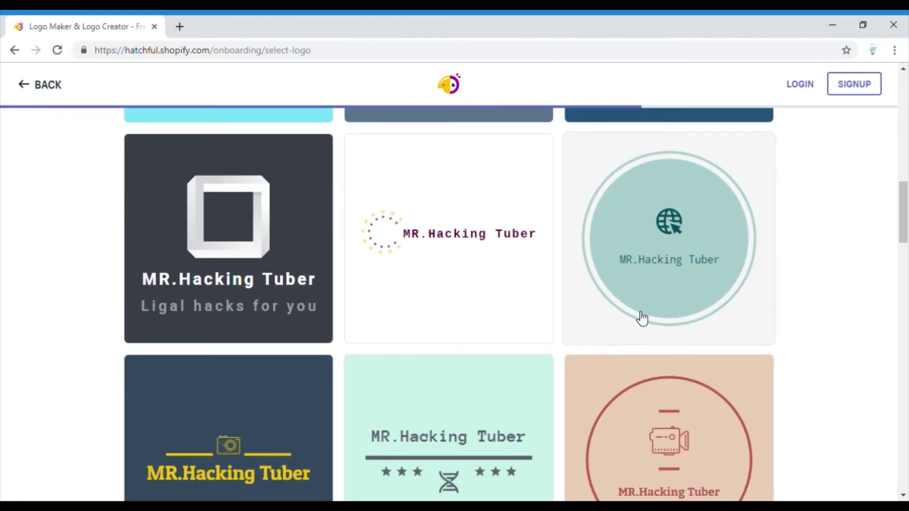
scroll(708, 251, "down", 8)
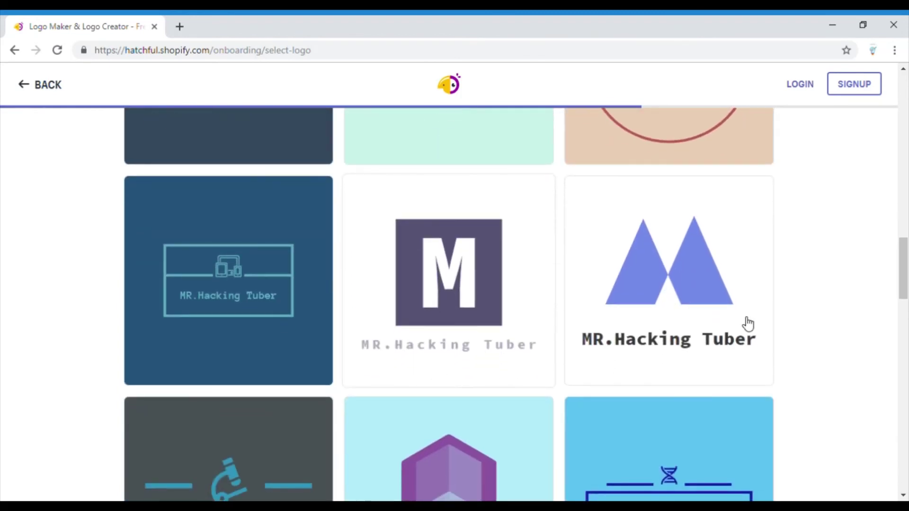
scroll(411, 288, "down", 5)
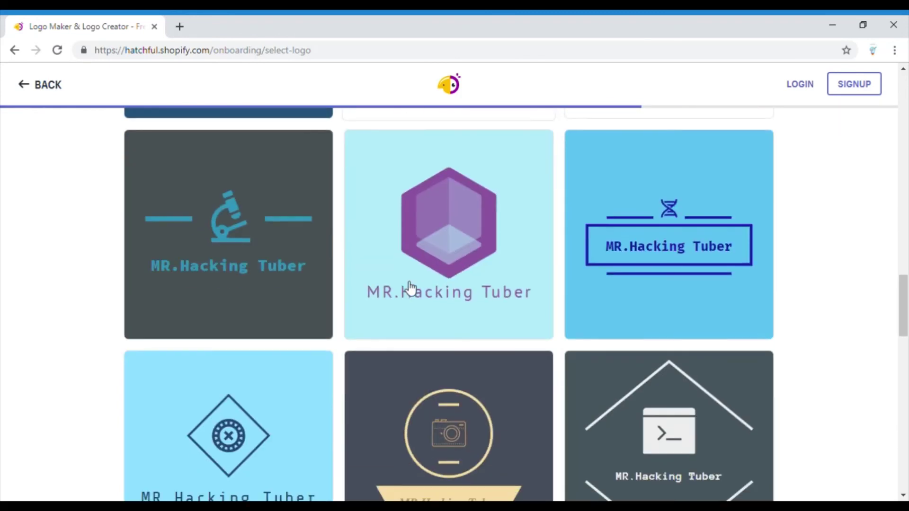
scroll(585, 312, "down", 8)
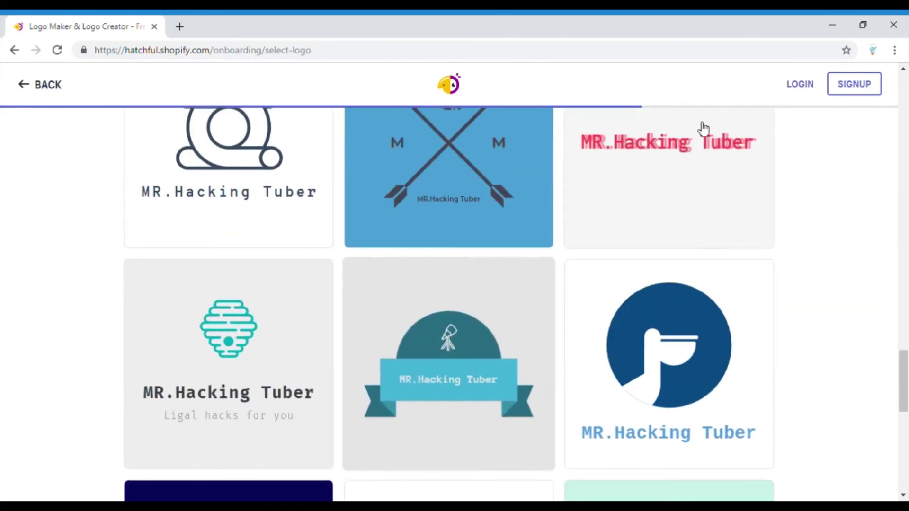
scroll(719, 214, "down", 4)
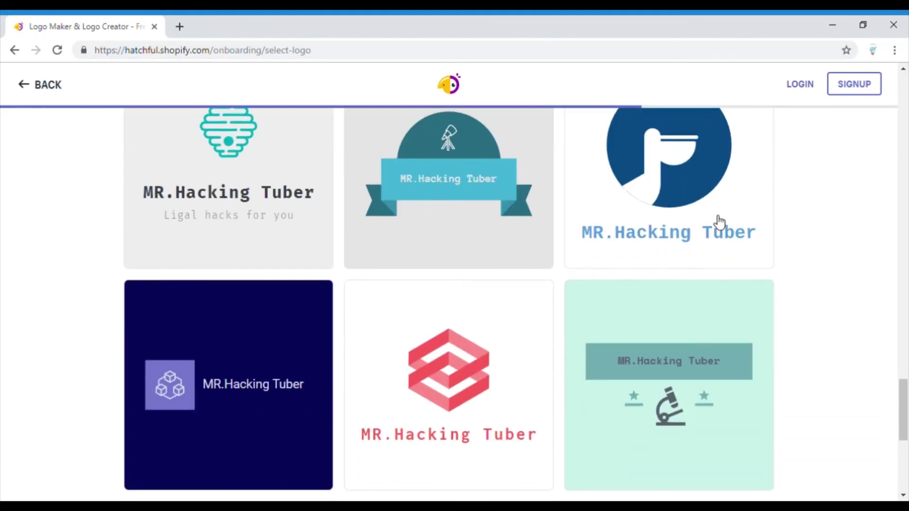
scroll(633, 301, "down", 2)
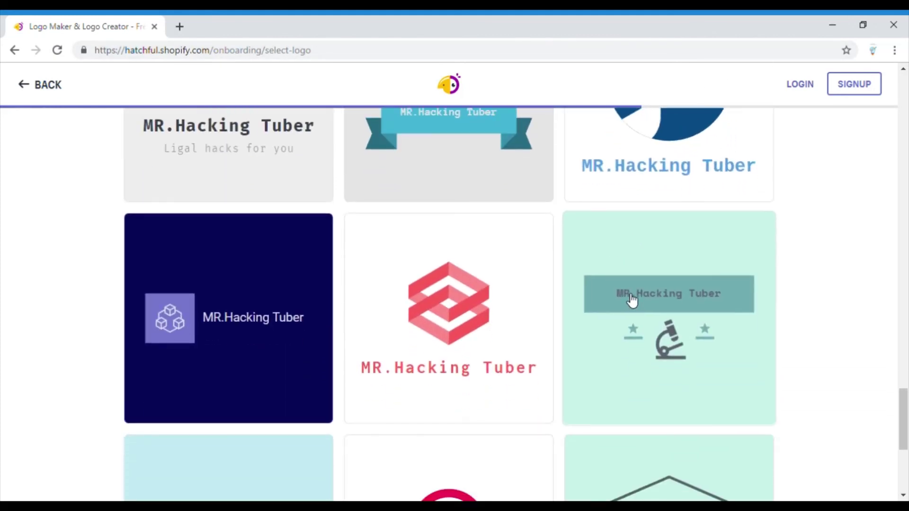
scroll(671, 325, "down", 5)
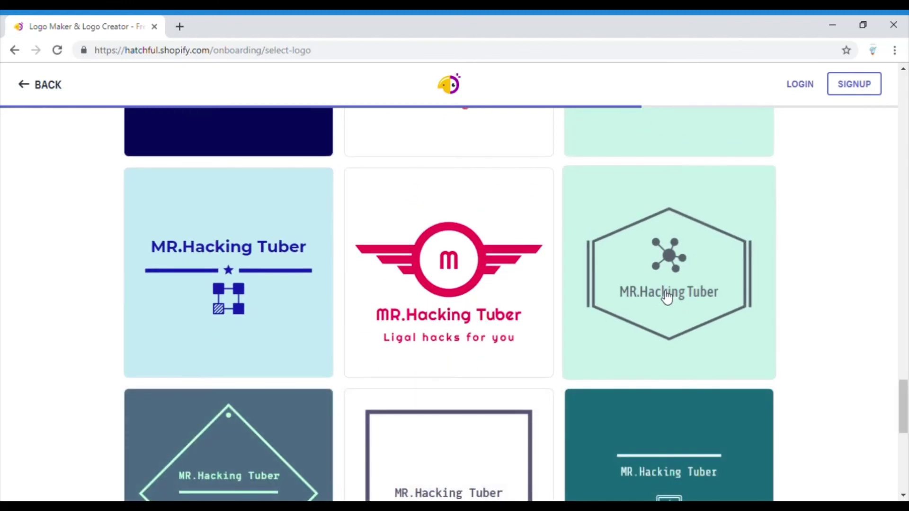
scroll(662, 296, "down", 3)
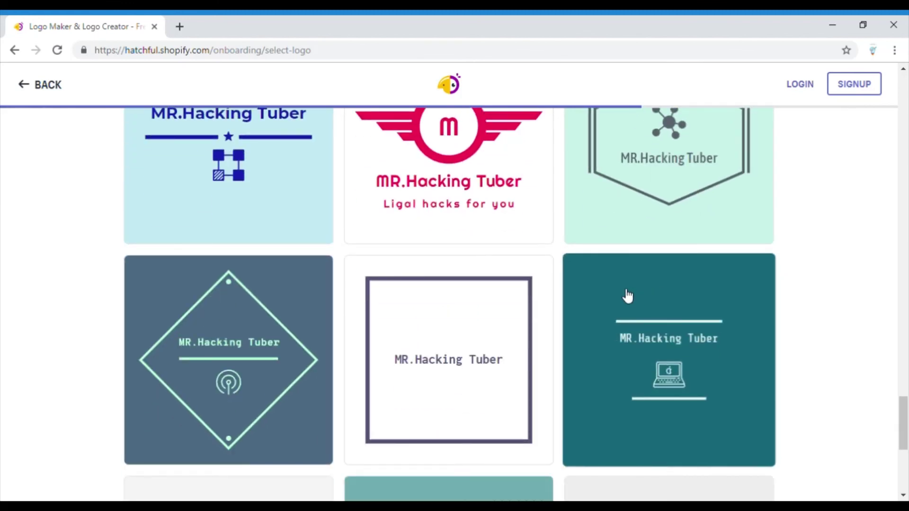